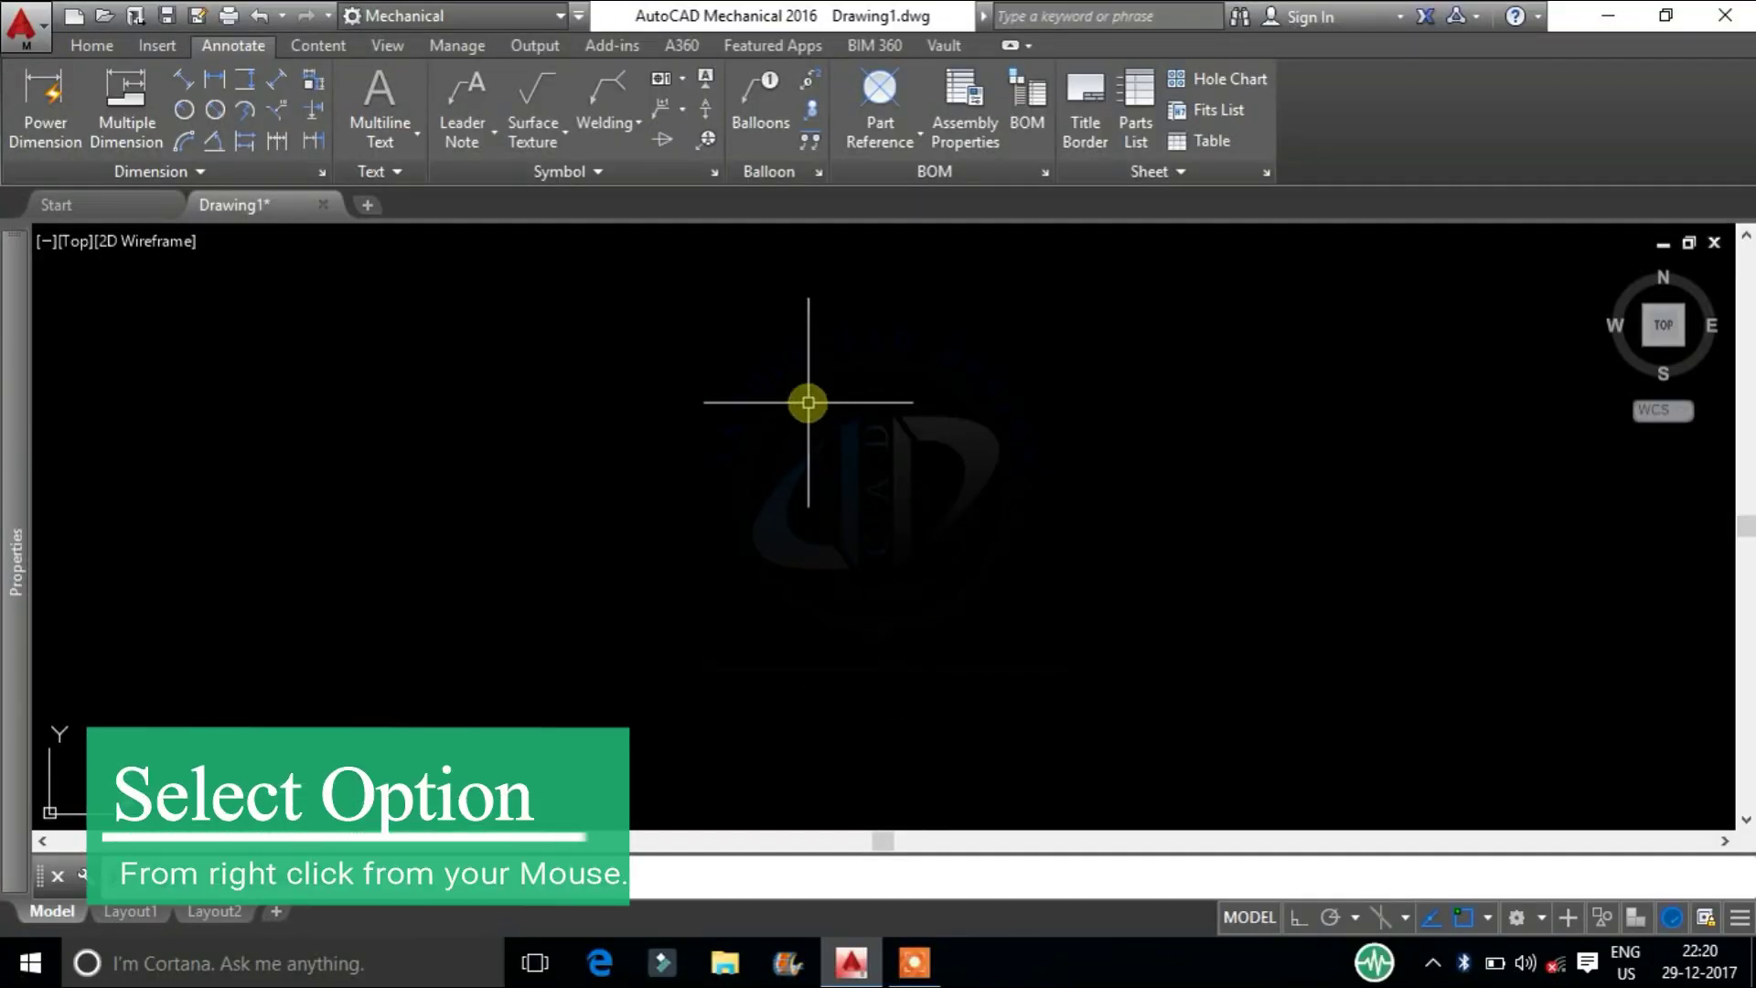
Enlarge the crosshair size toward full on the Display tab and check it on the canvas
right_click(808, 402)
click(956, 915)
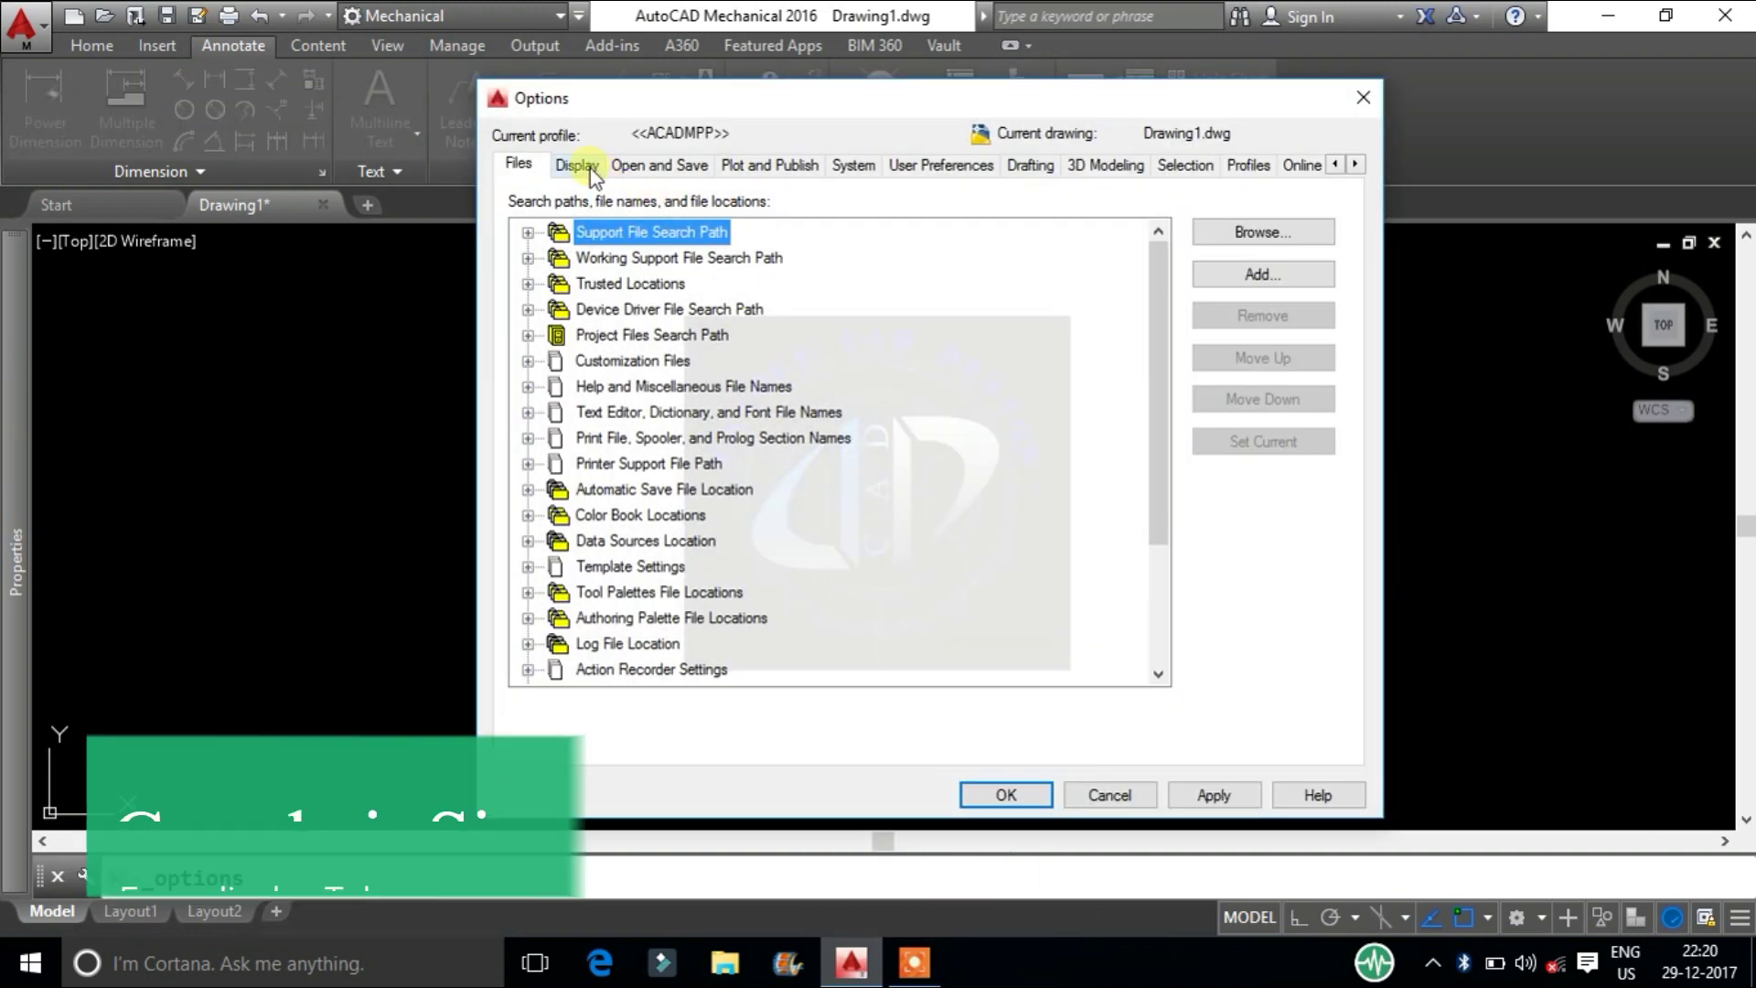
click(590, 167)
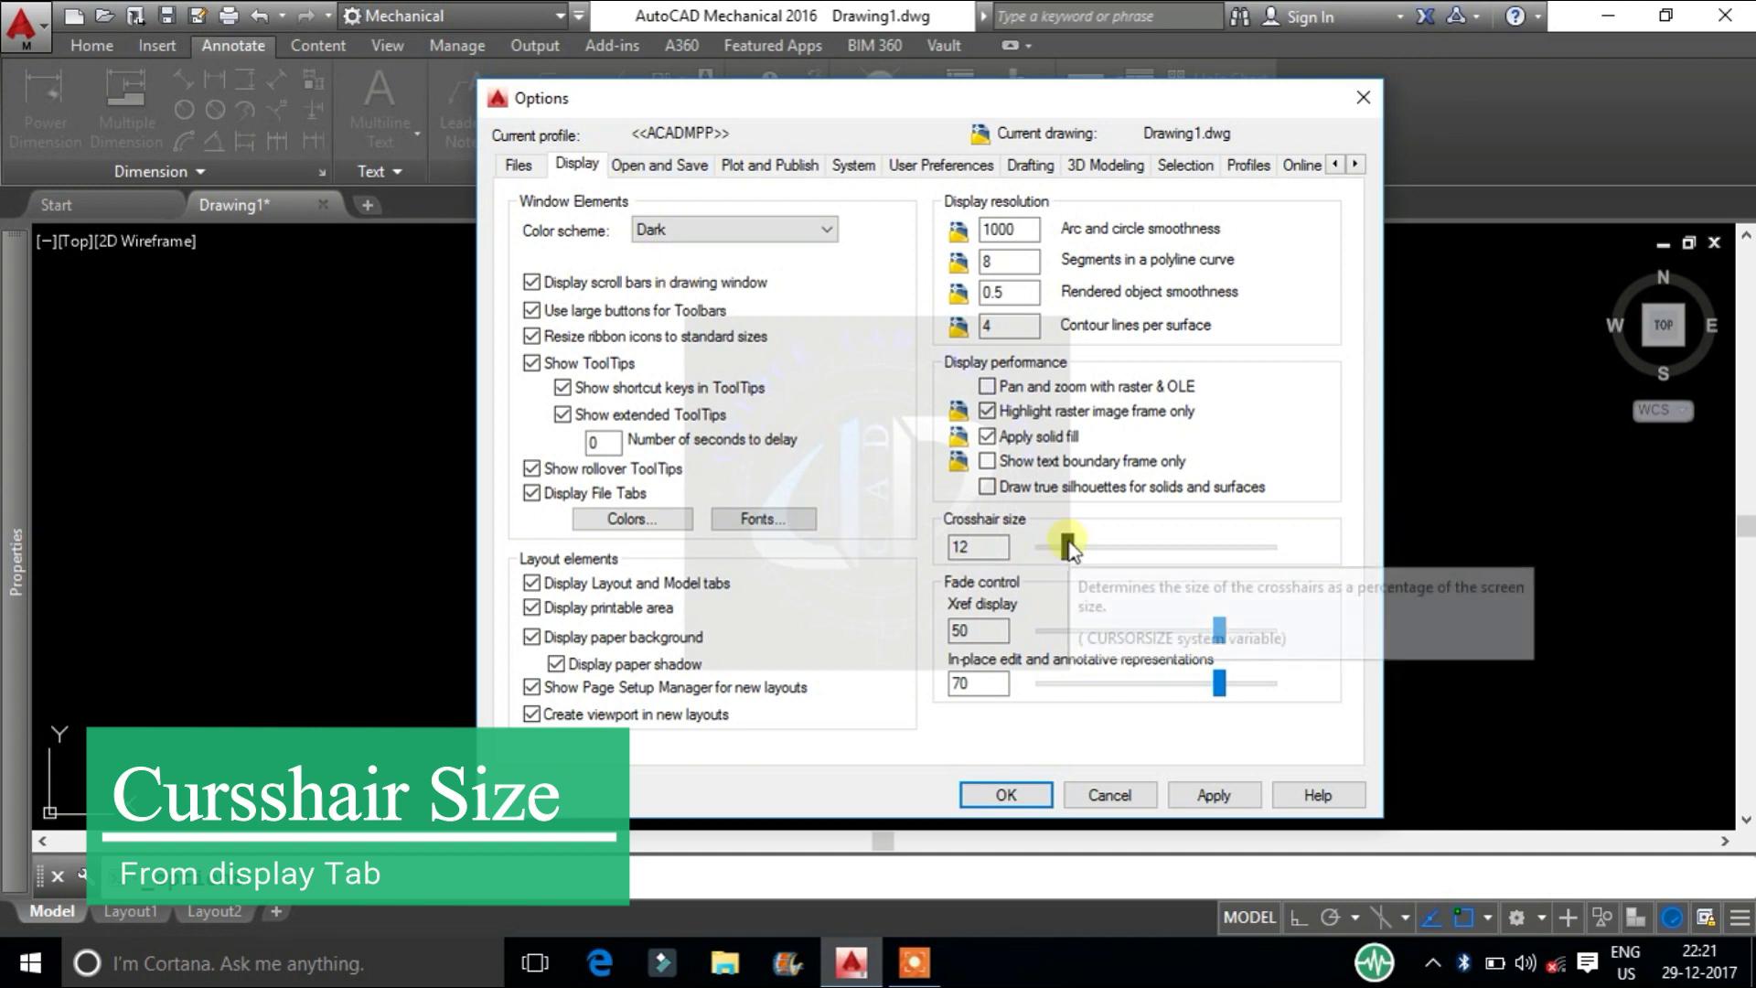
drag(1070, 549, 1268, 555)
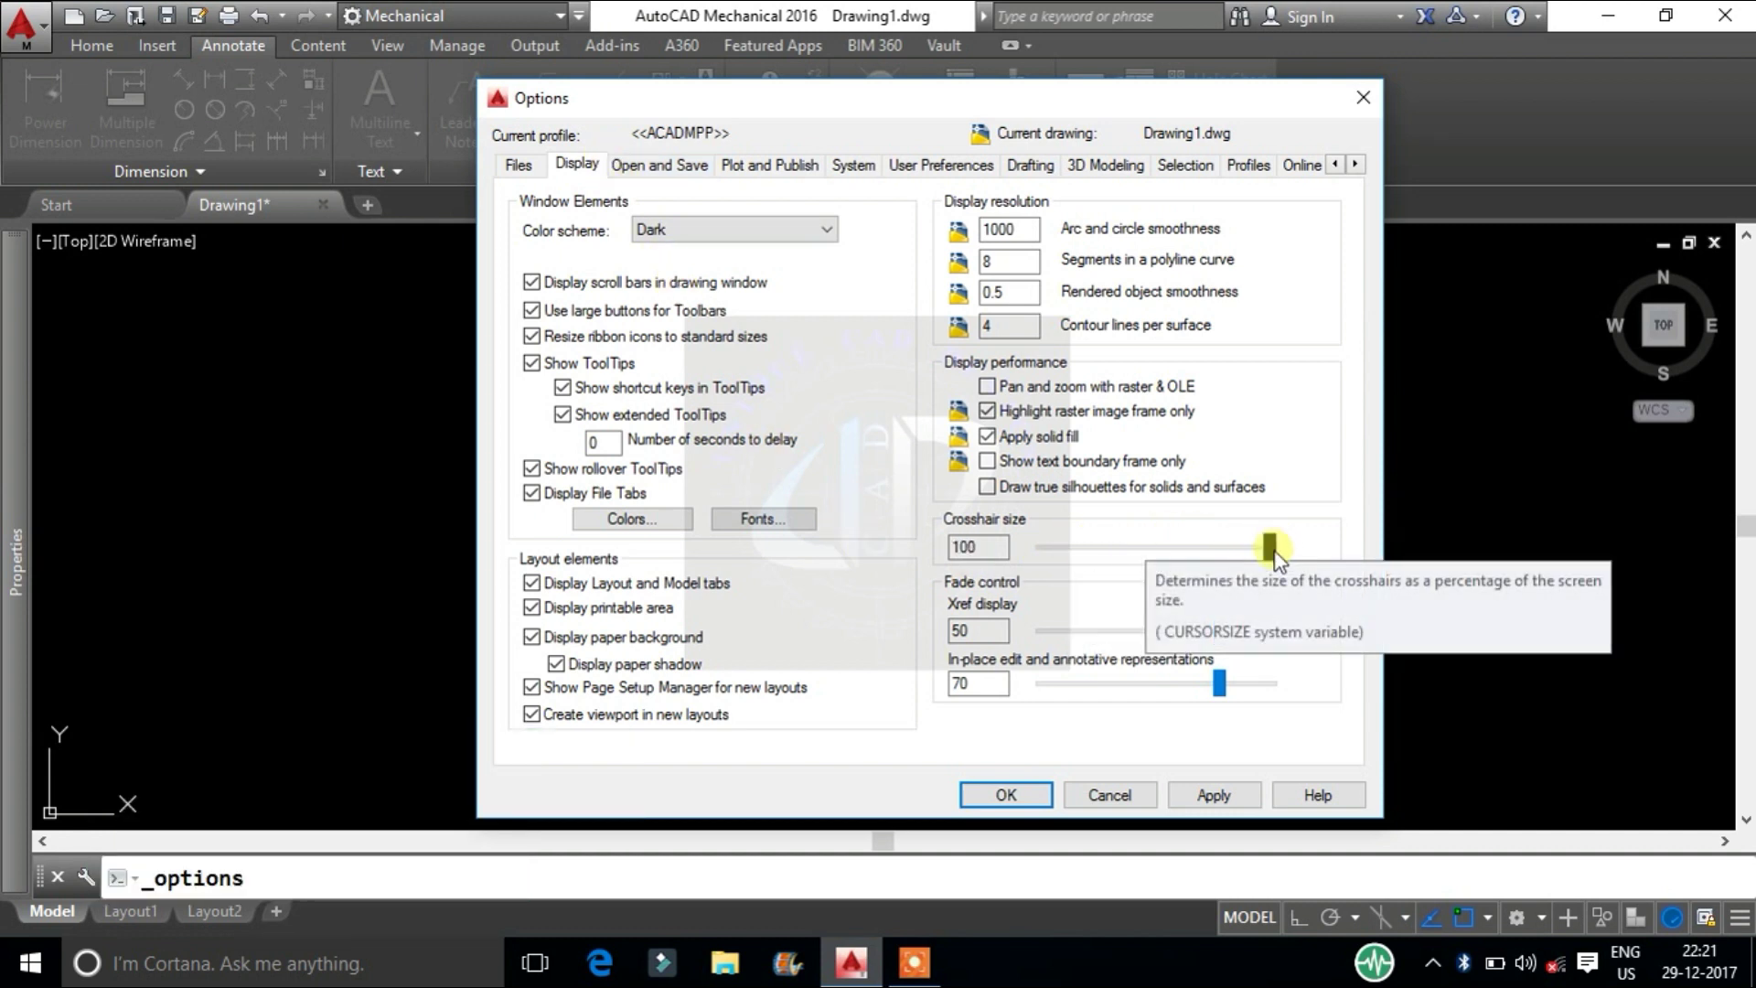
click(1006, 795)
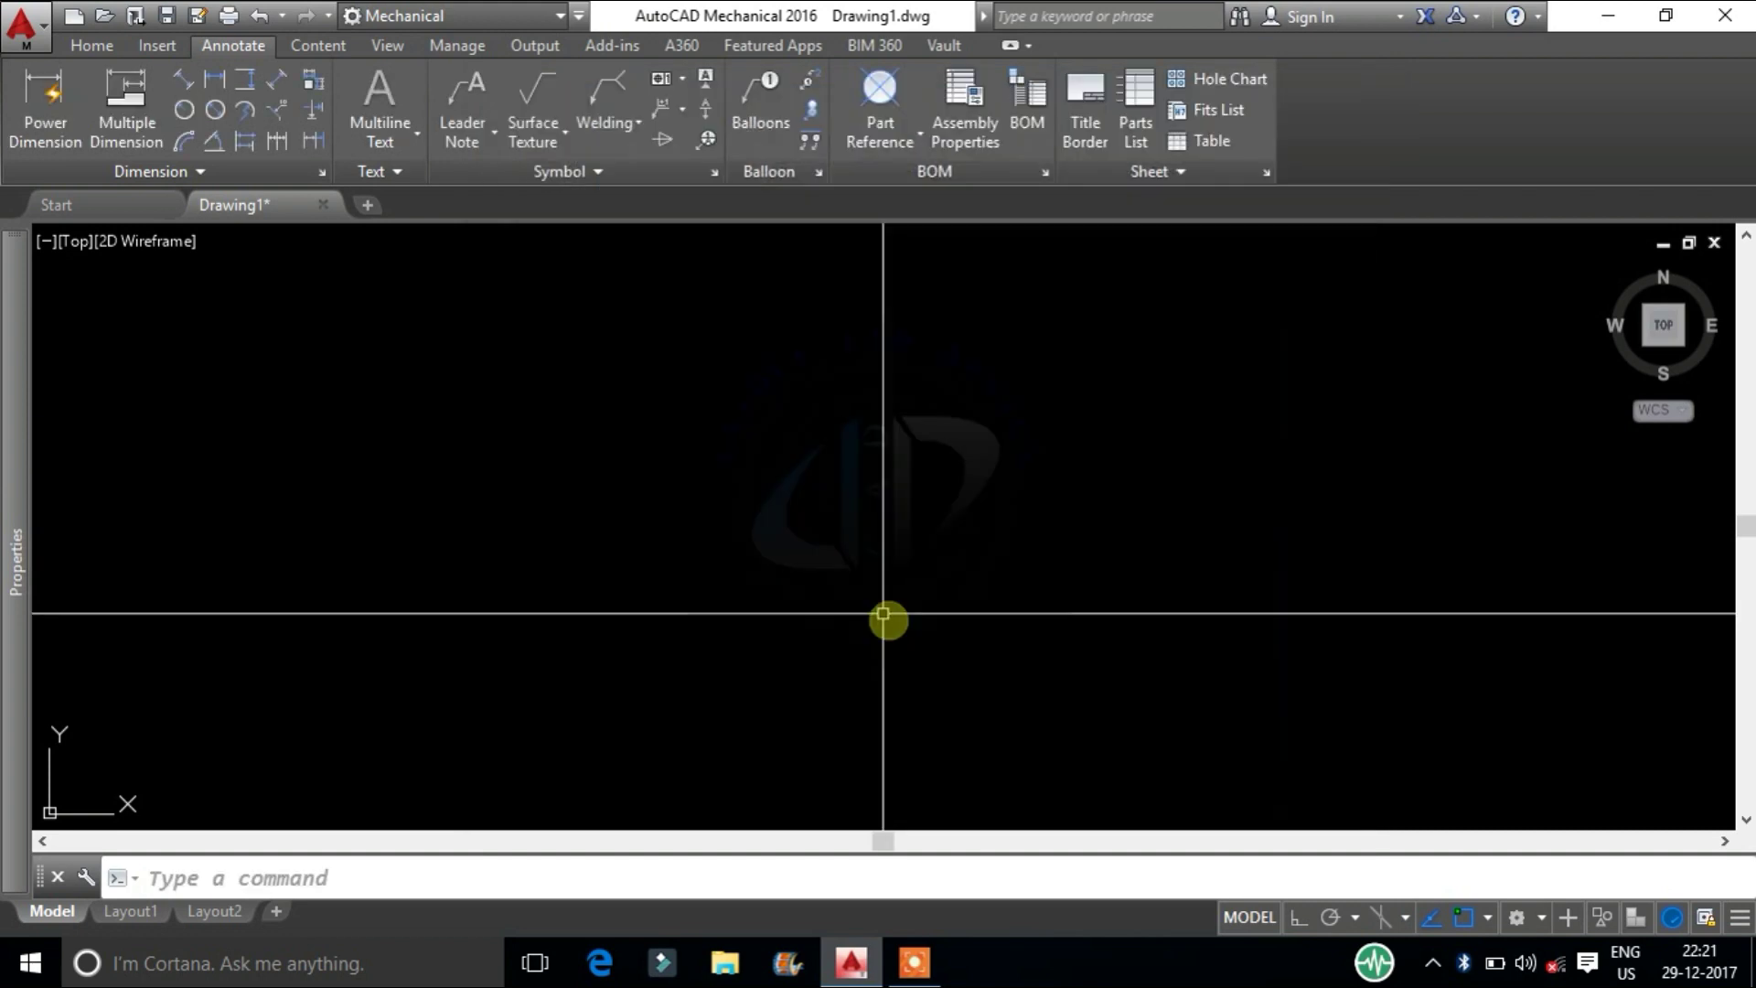
right_click(724, 564)
click(773, 900)
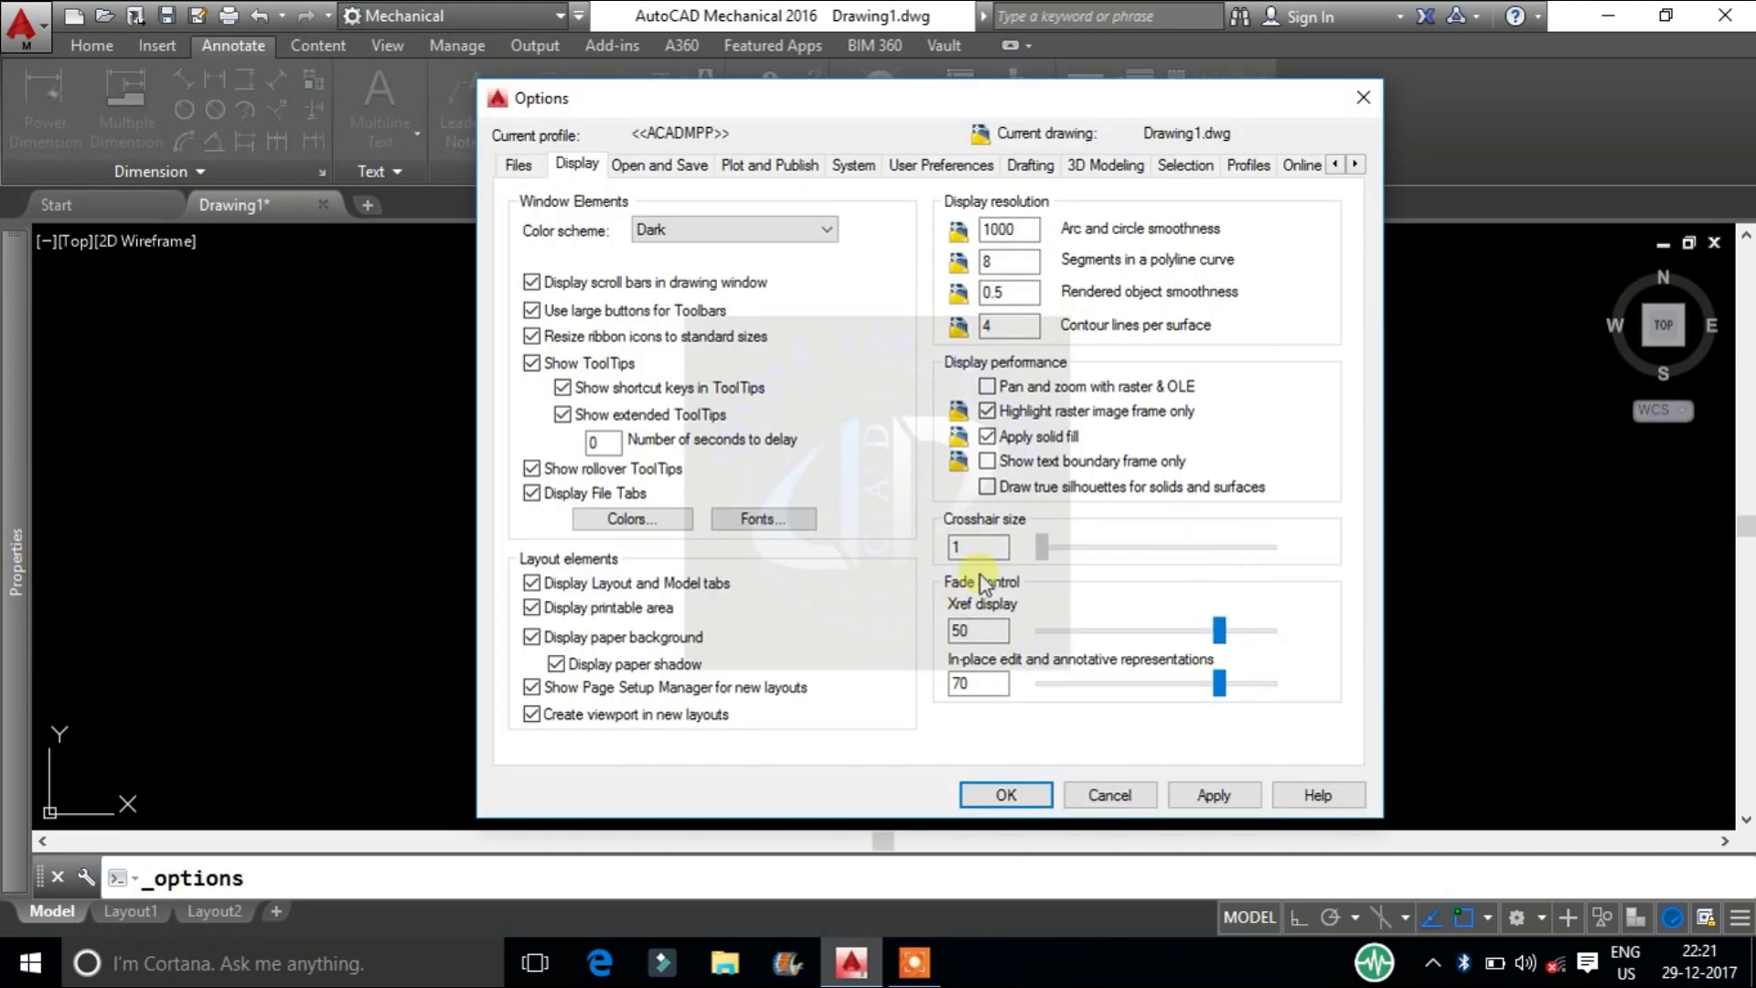
click(1015, 795)
Readjust the crosshair size slider and apply it, leaving Options open
right_click(859, 572)
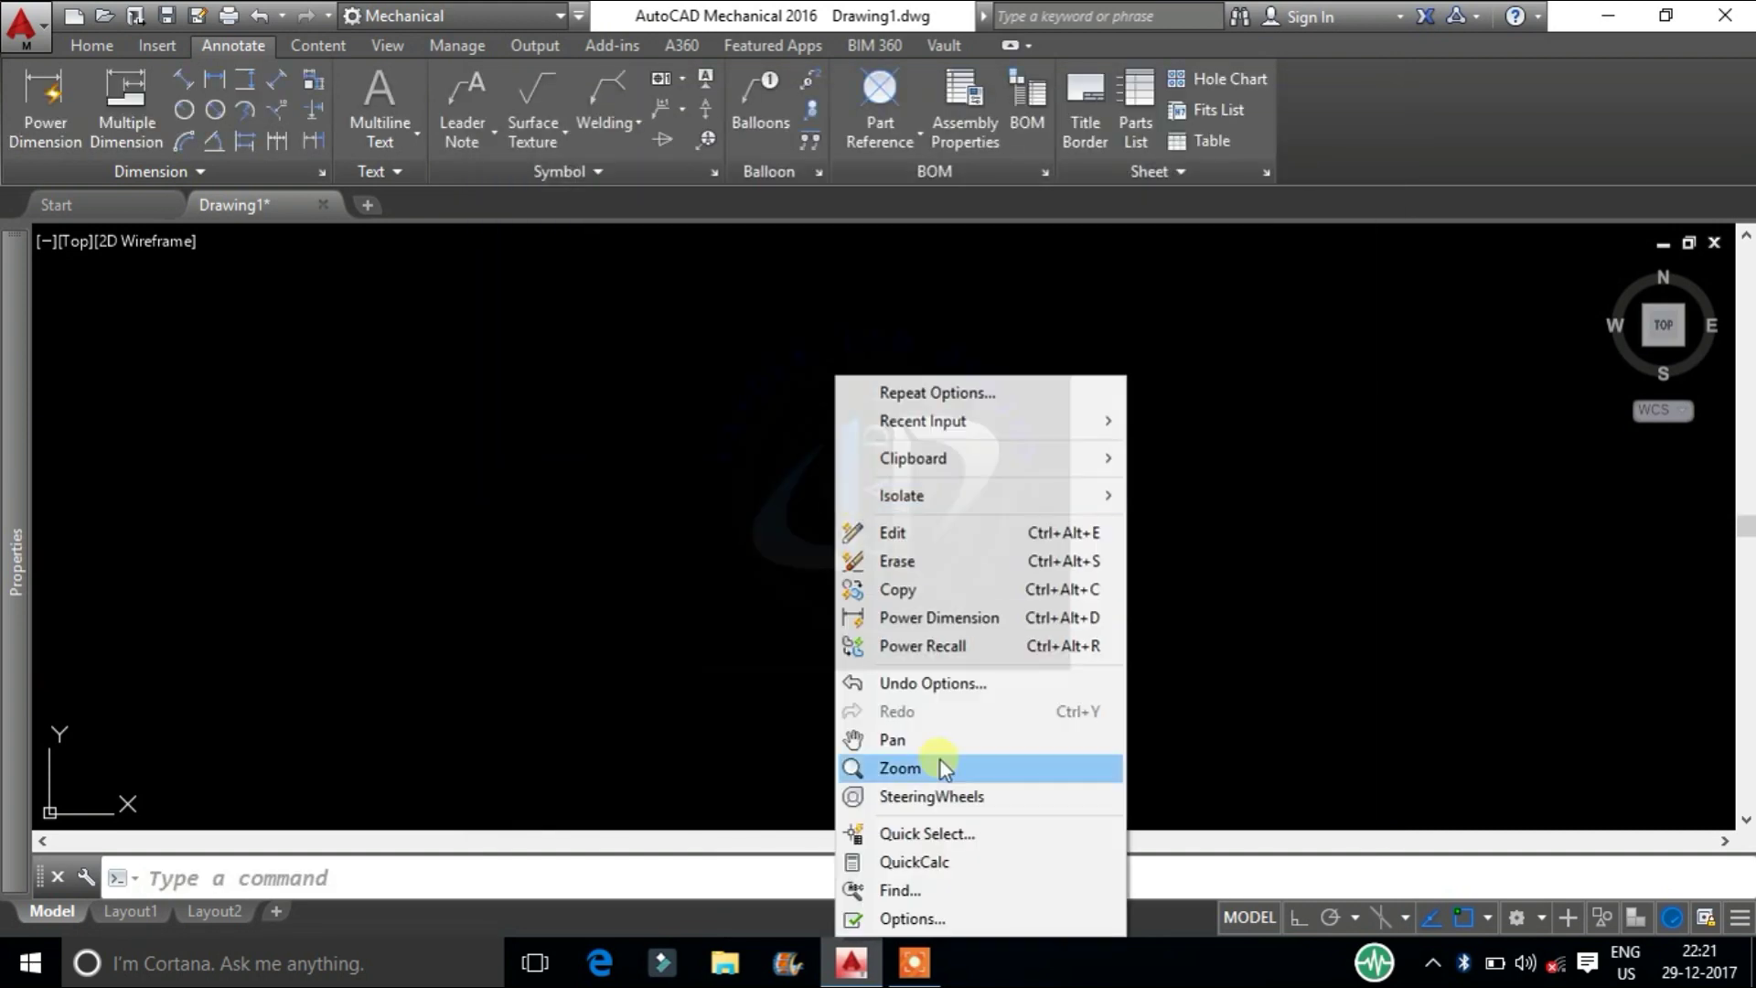
click(912, 904)
drag(1041, 547, 1168, 546)
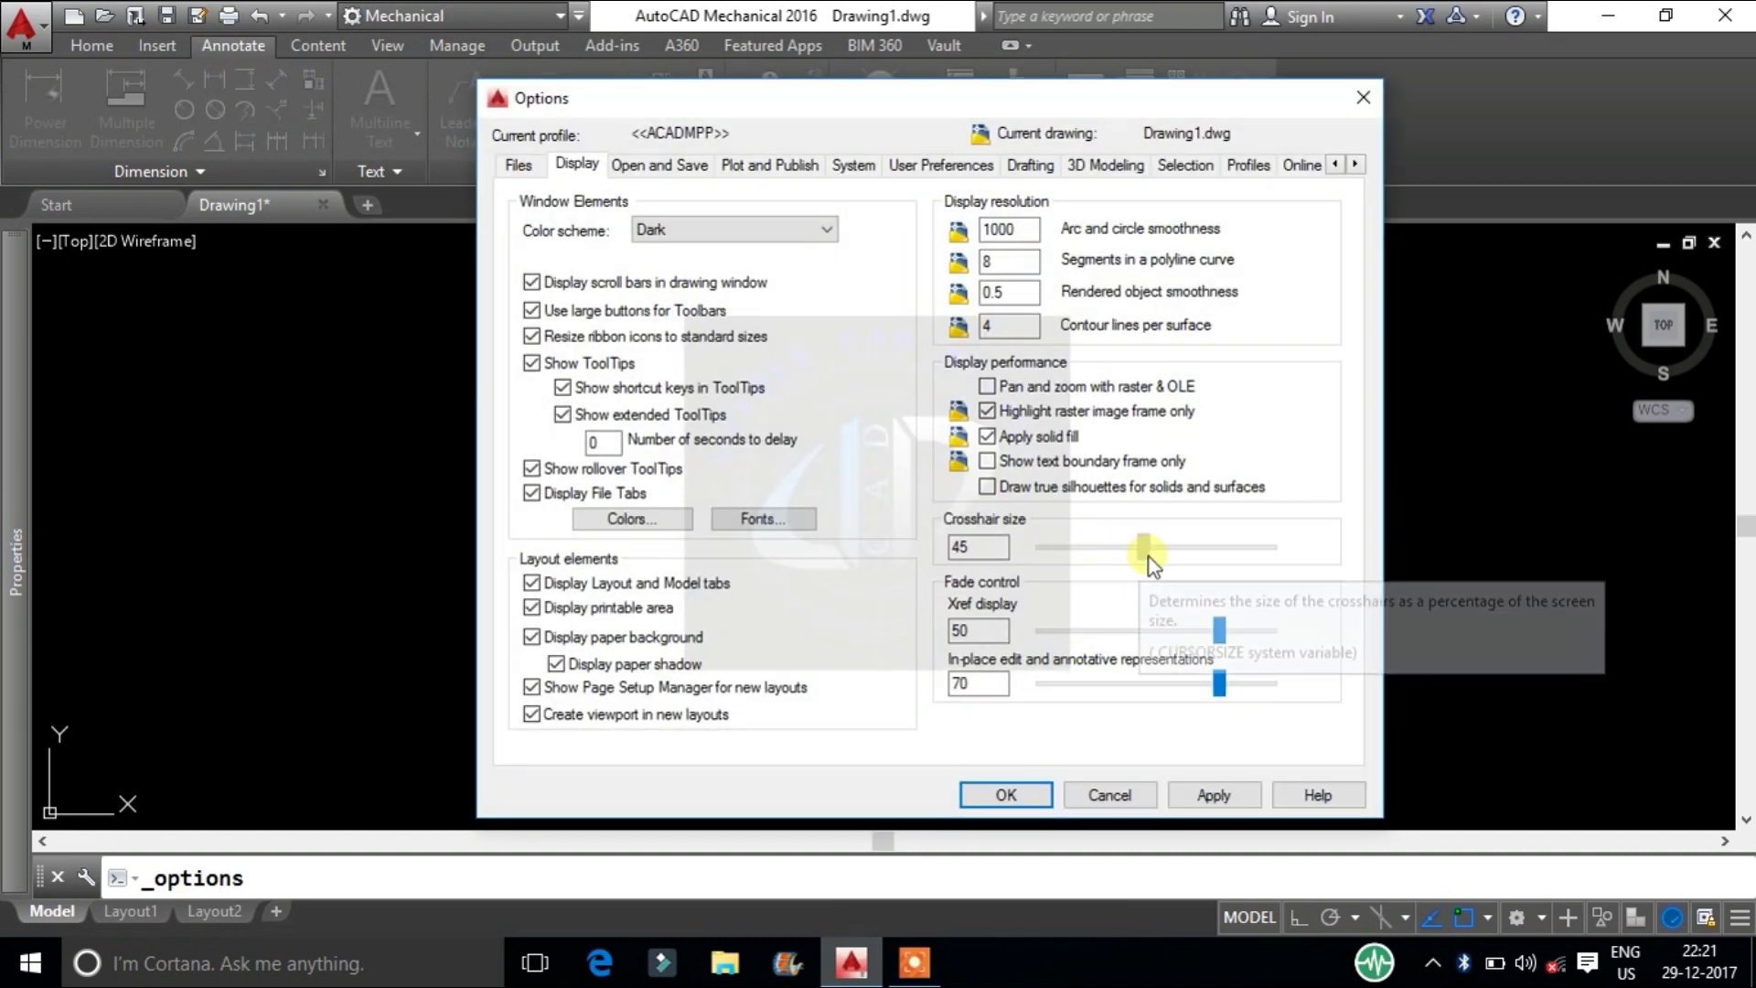
click(1215, 795)
click(1015, 793)
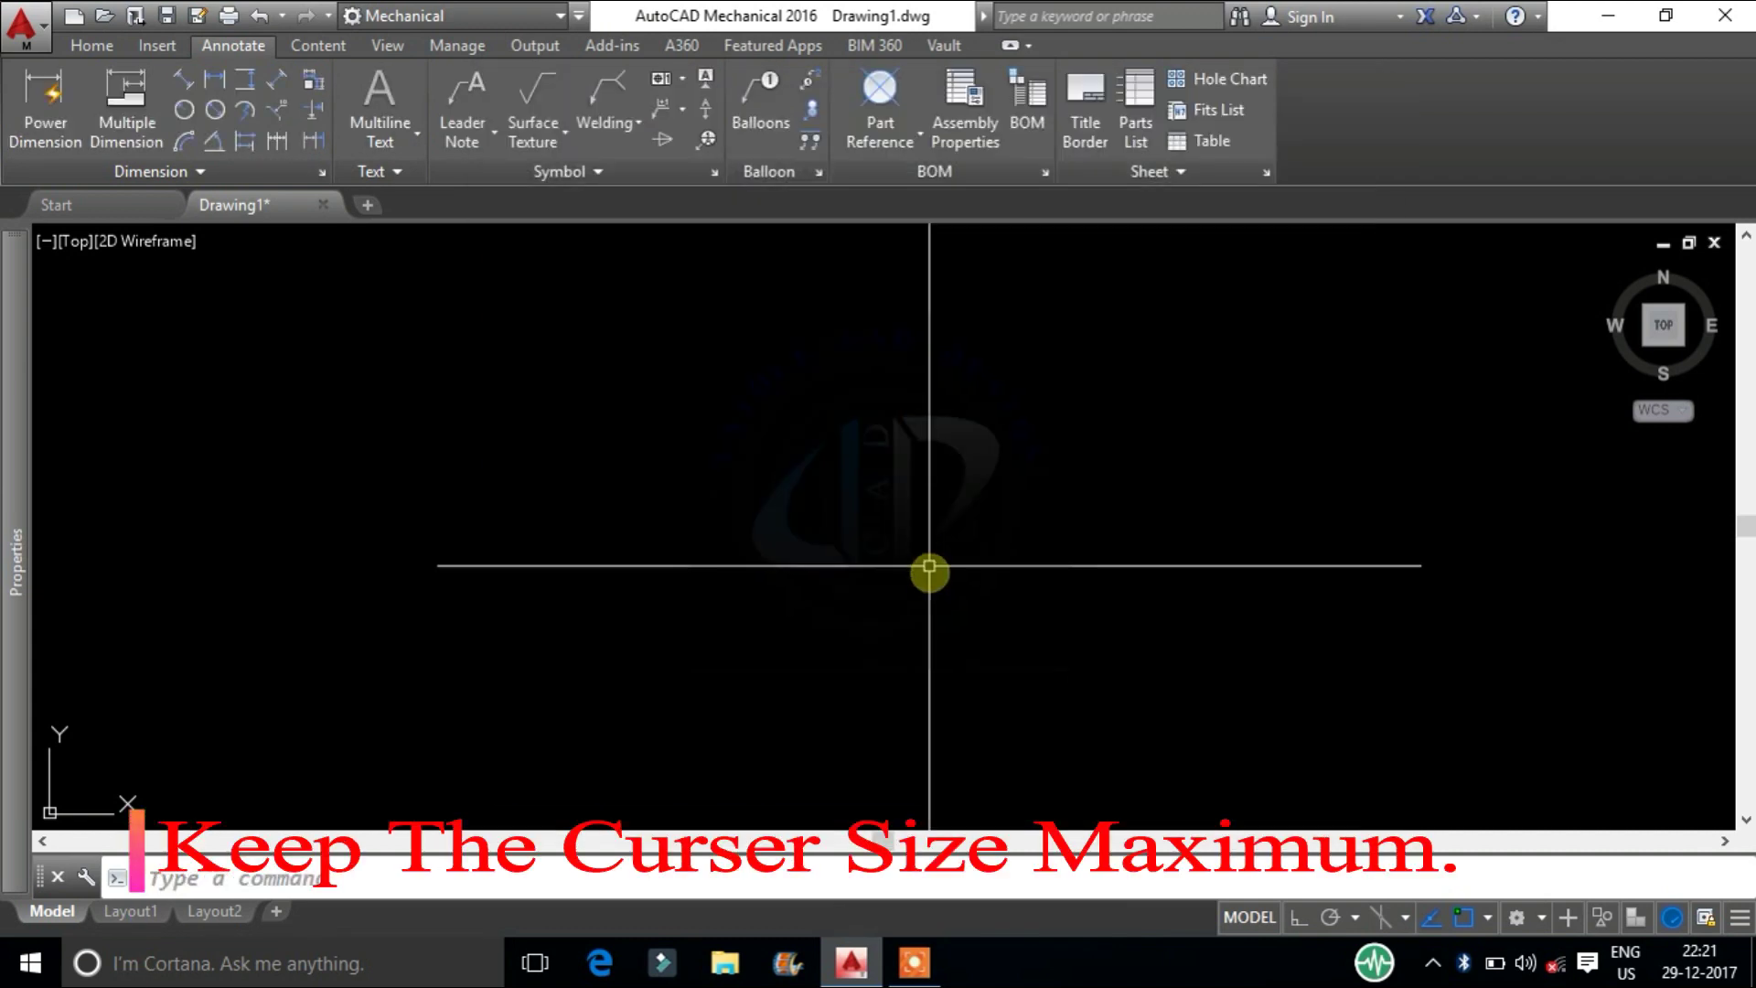
right_click(788, 412)
click(880, 918)
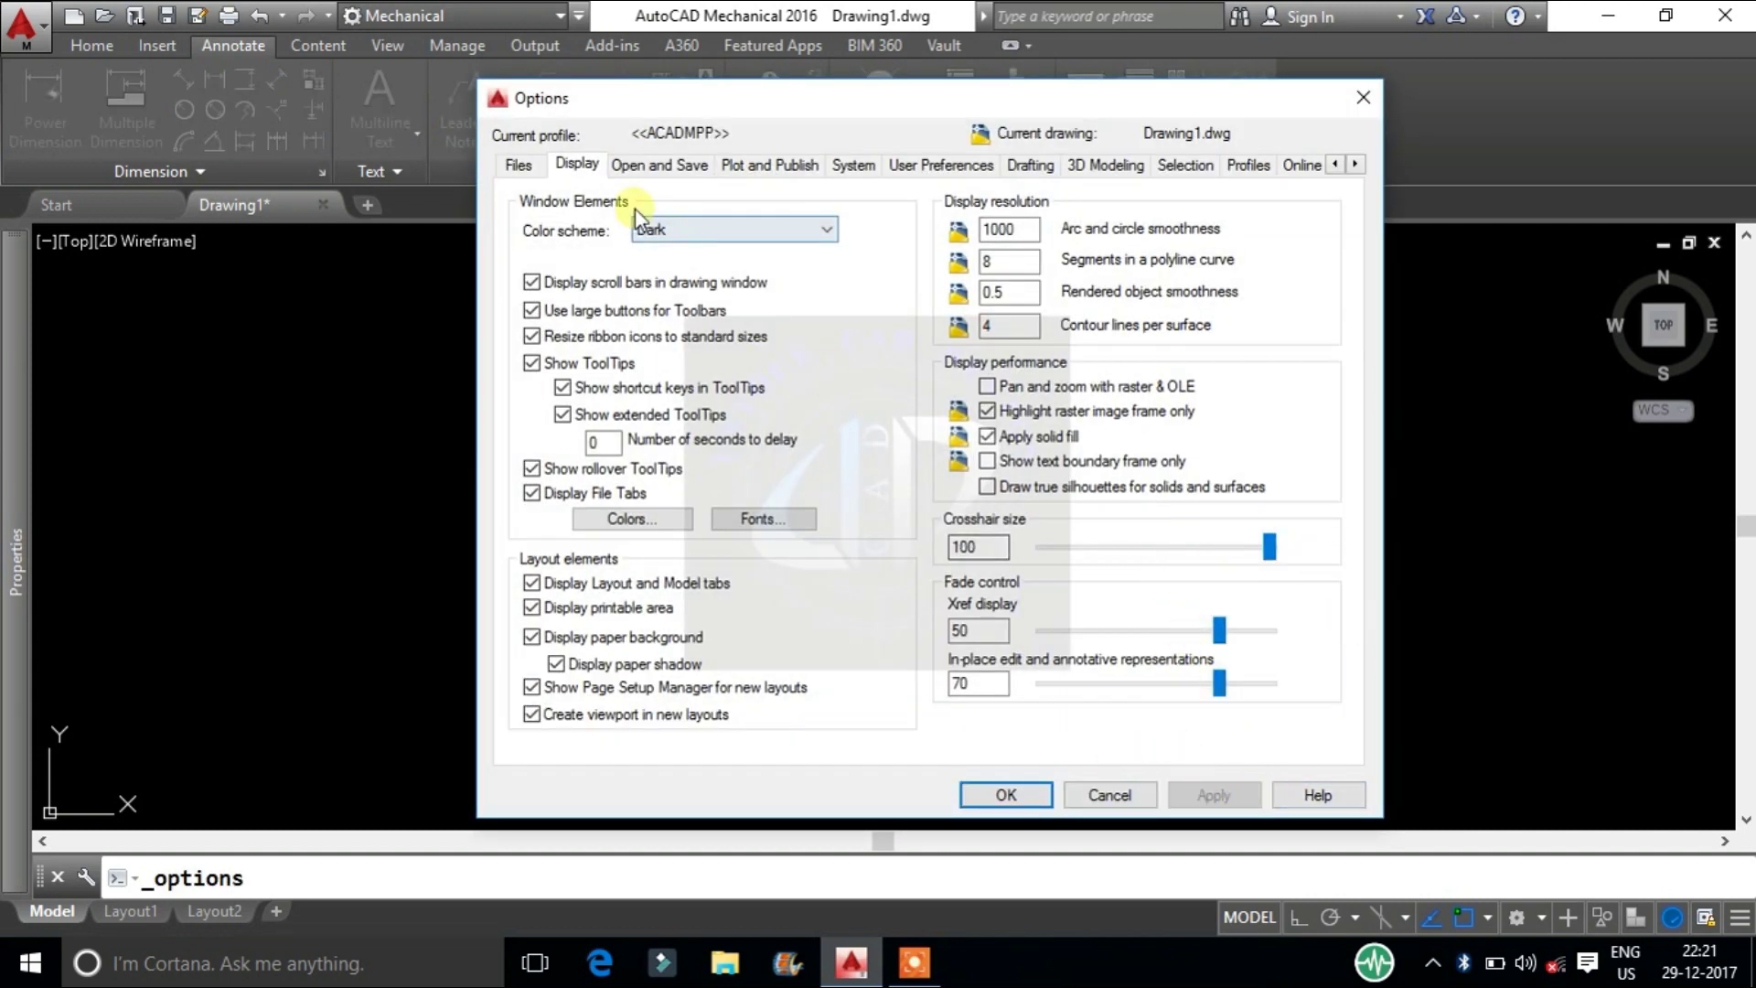
click(946, 166)
Draw and select a short test line to check the AutoSnap marker size
click(1020, 175)
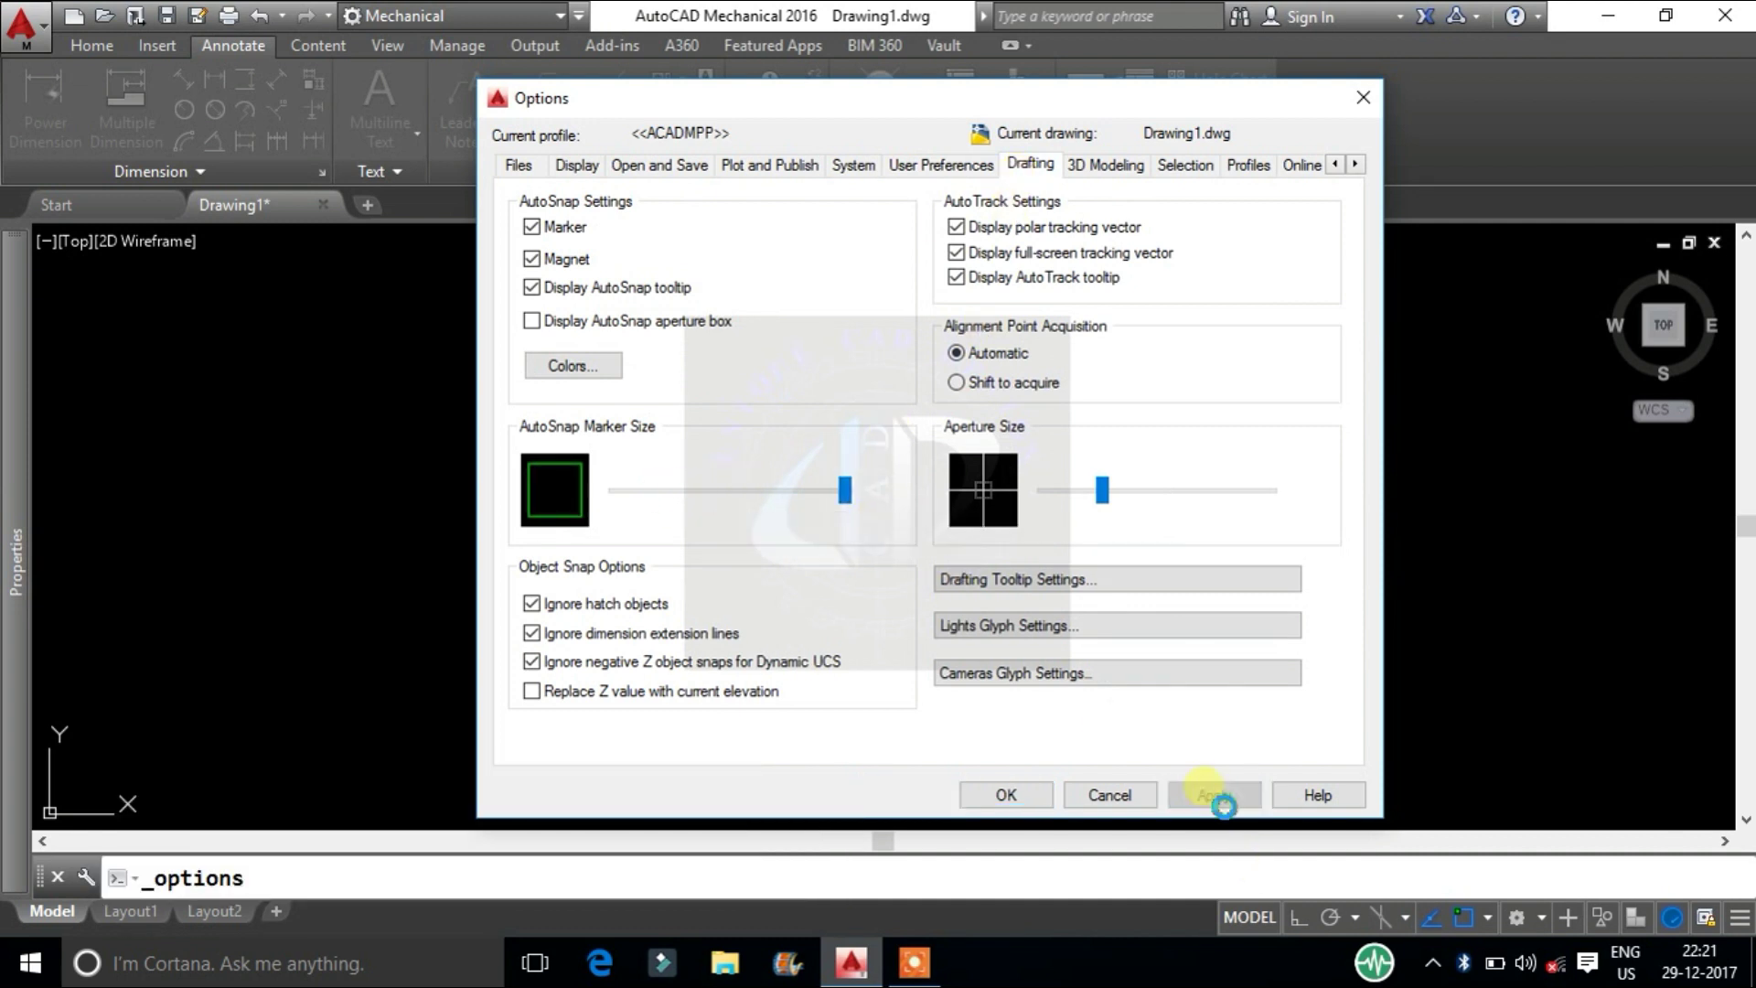
click(1005, 795)
text(l)
key(Return)
click(729, 543)
click(993, 551)
key(Return)
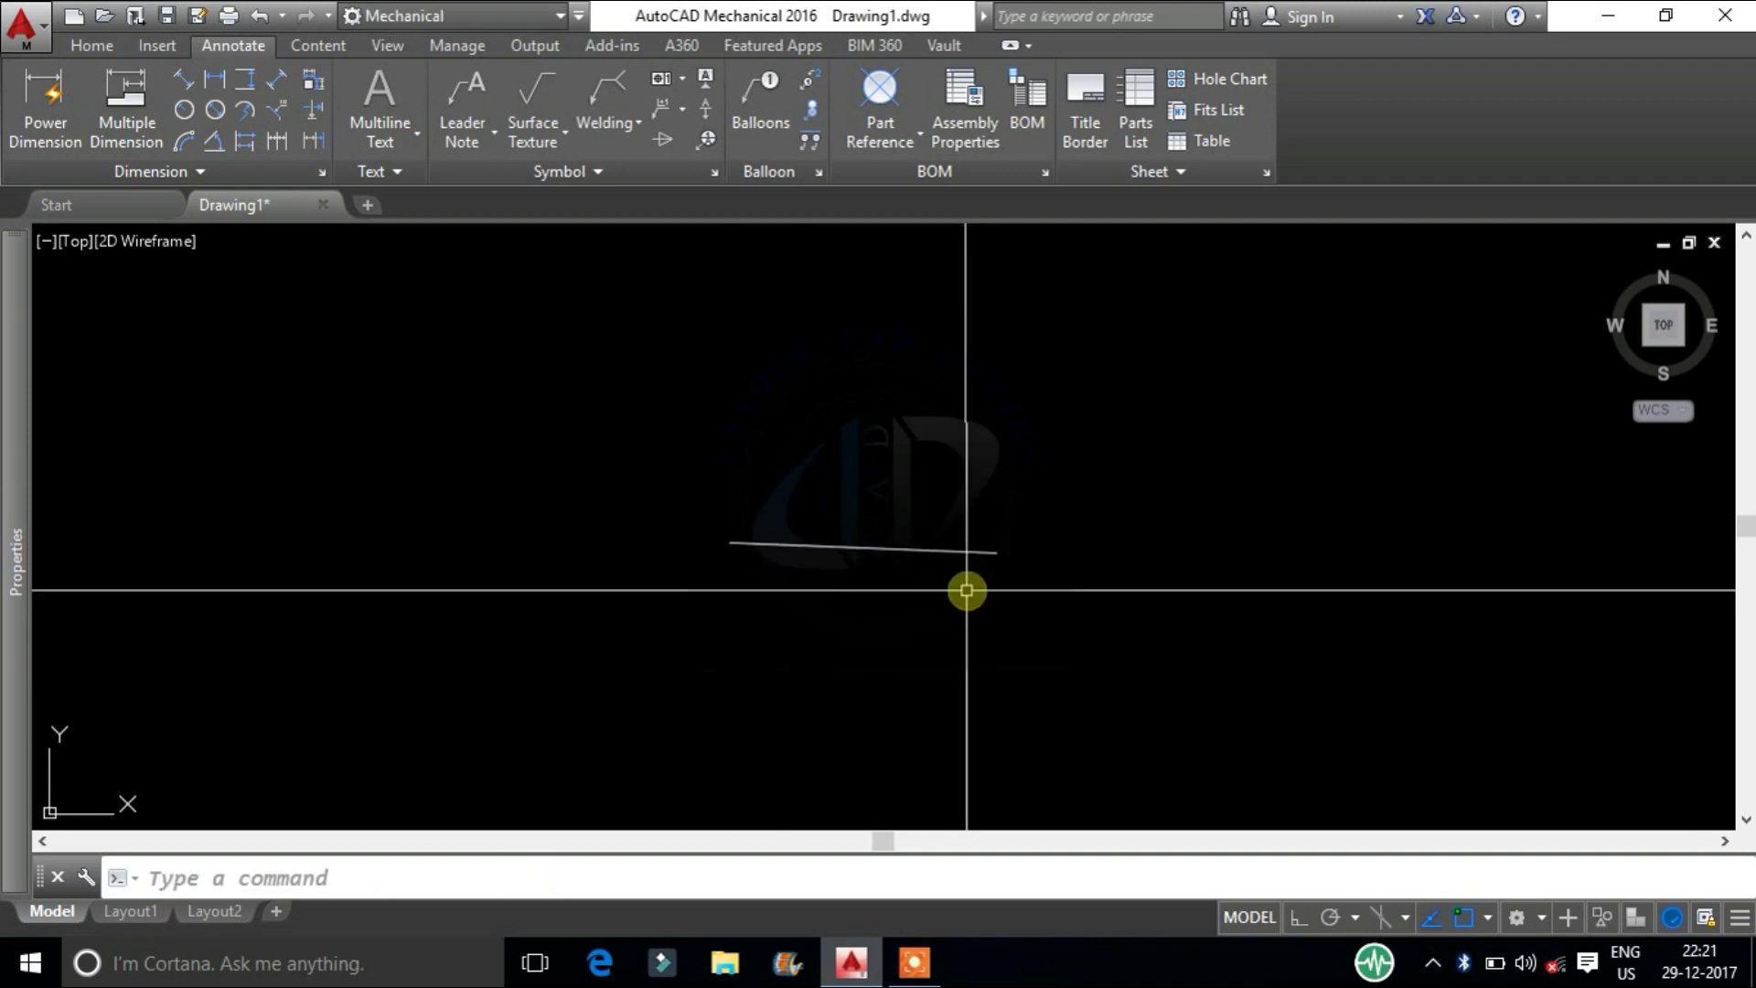
click(941, 480)
click(871, 595)
text(l)
Shrink the AutoSnap marker to about a third of maximum and confirm
key(Return)
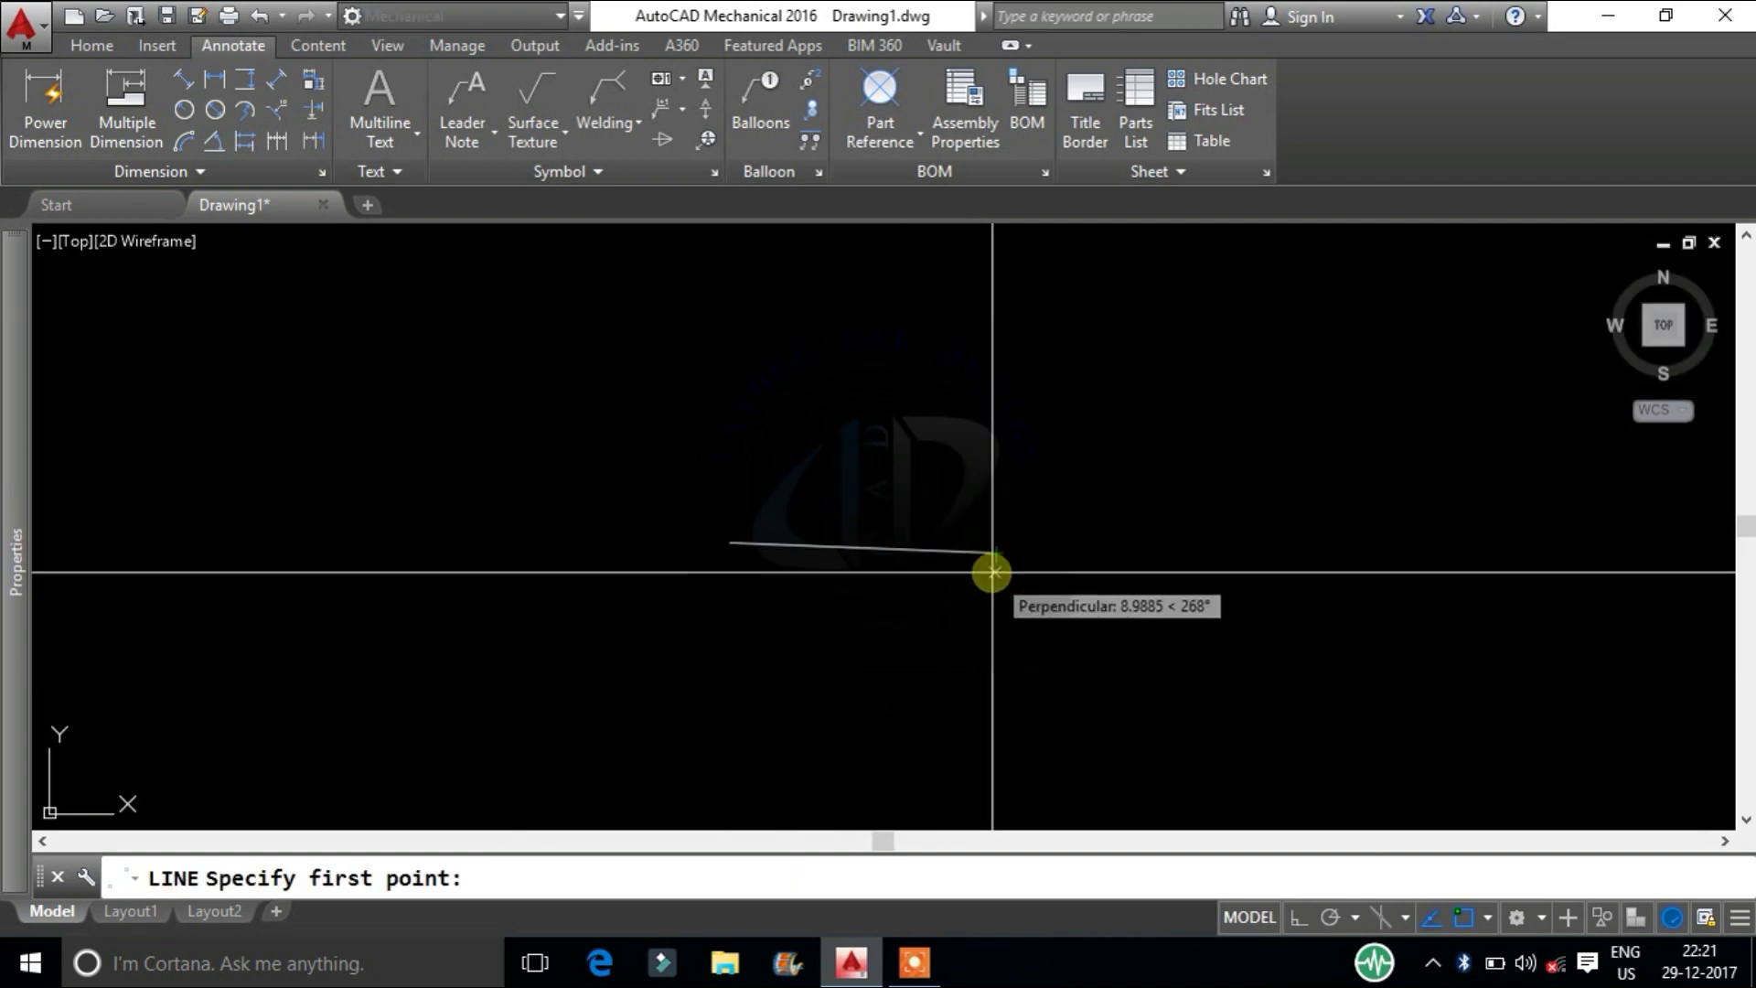
right_click(847, 646)
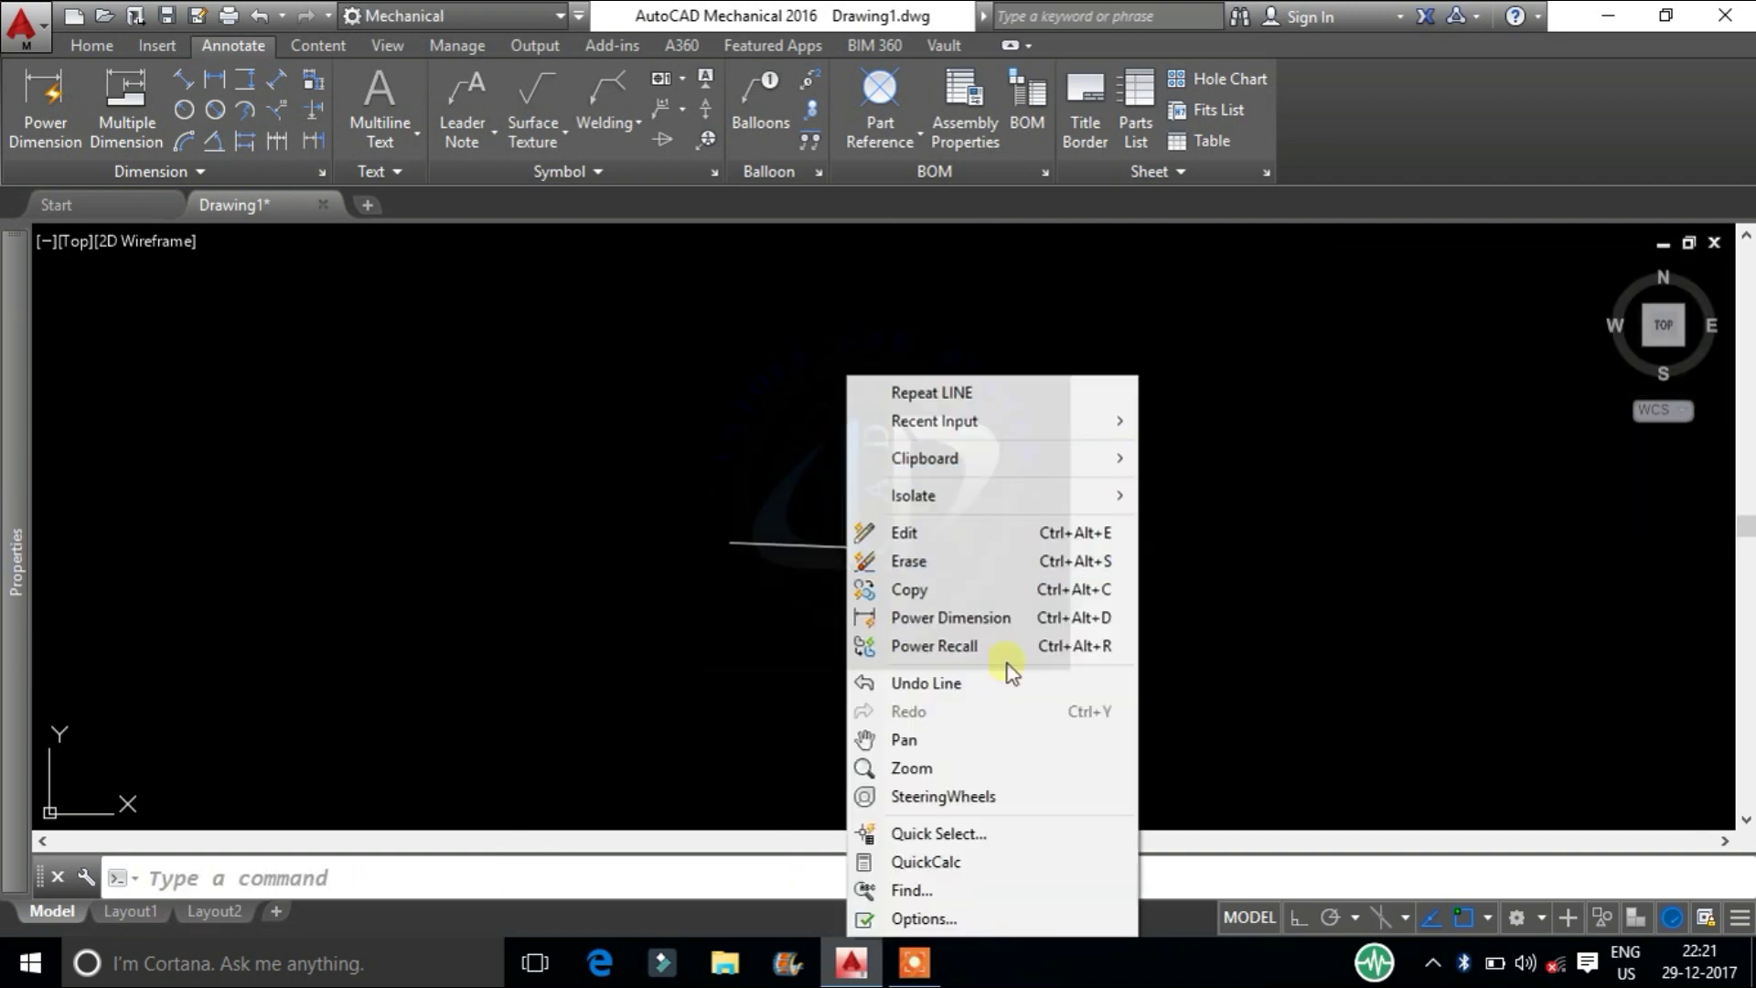
click(1038, 918)
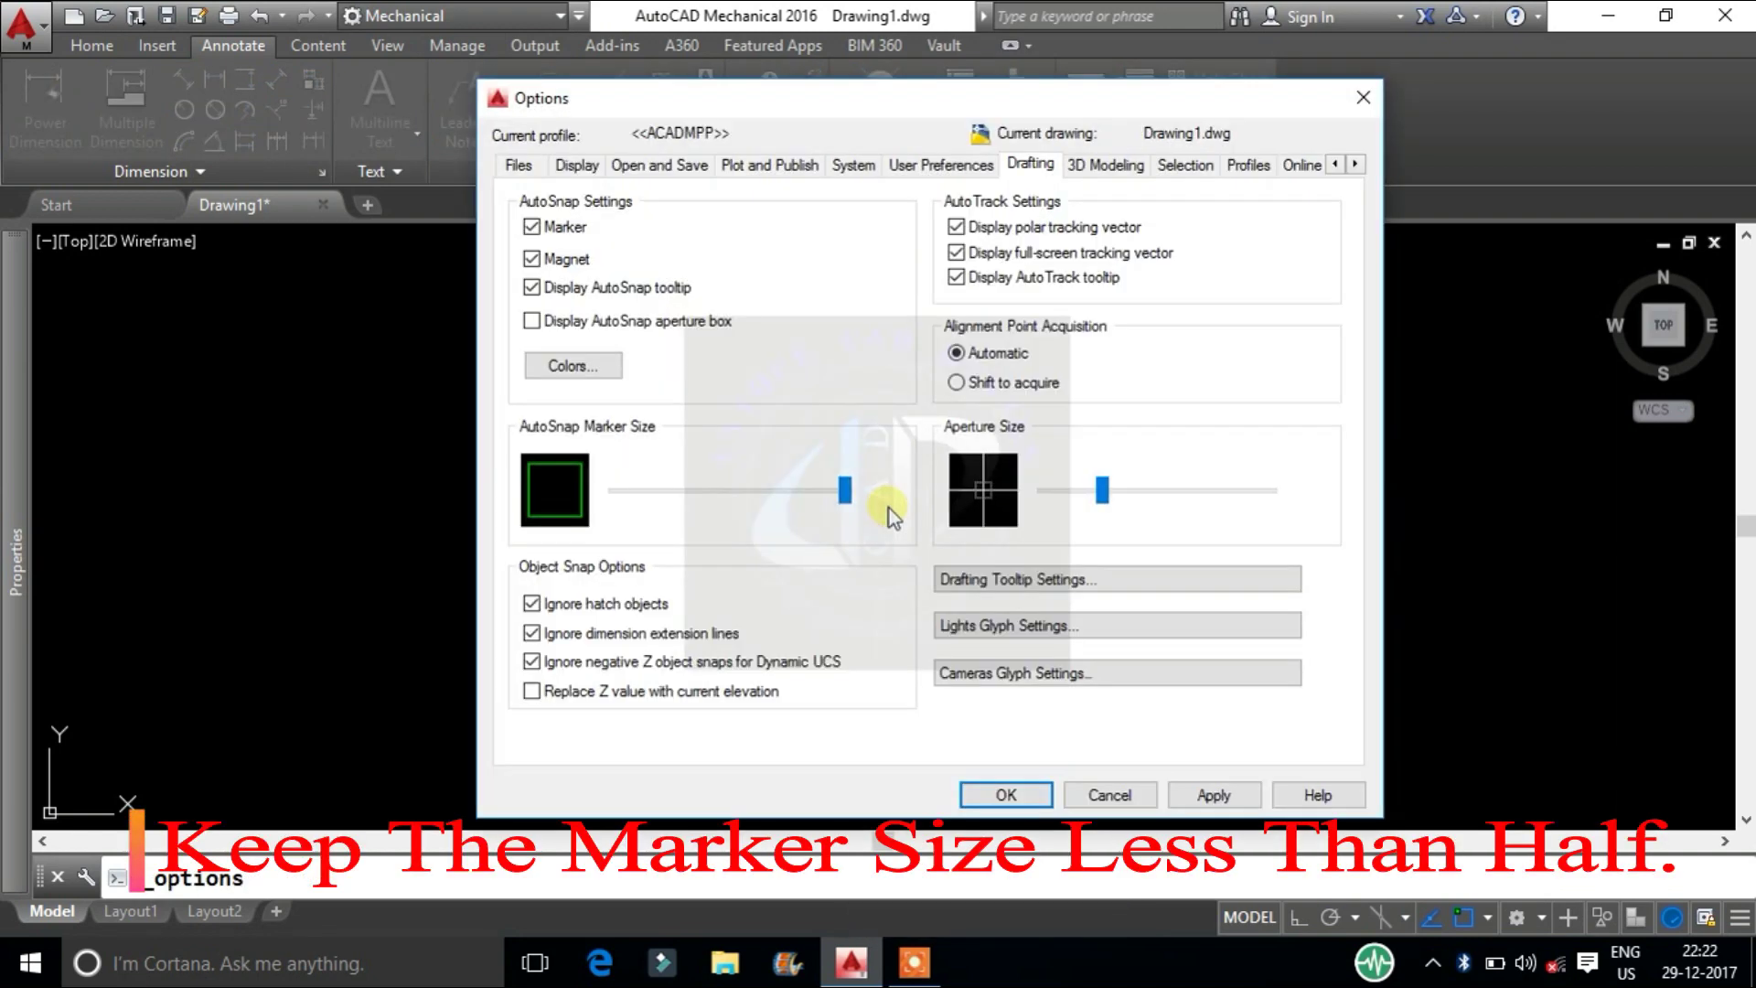
mouse_move(842, 489)
mouse_down()
mouse_move(668, 522)
mouse_move(690, 510)
mouse_up()
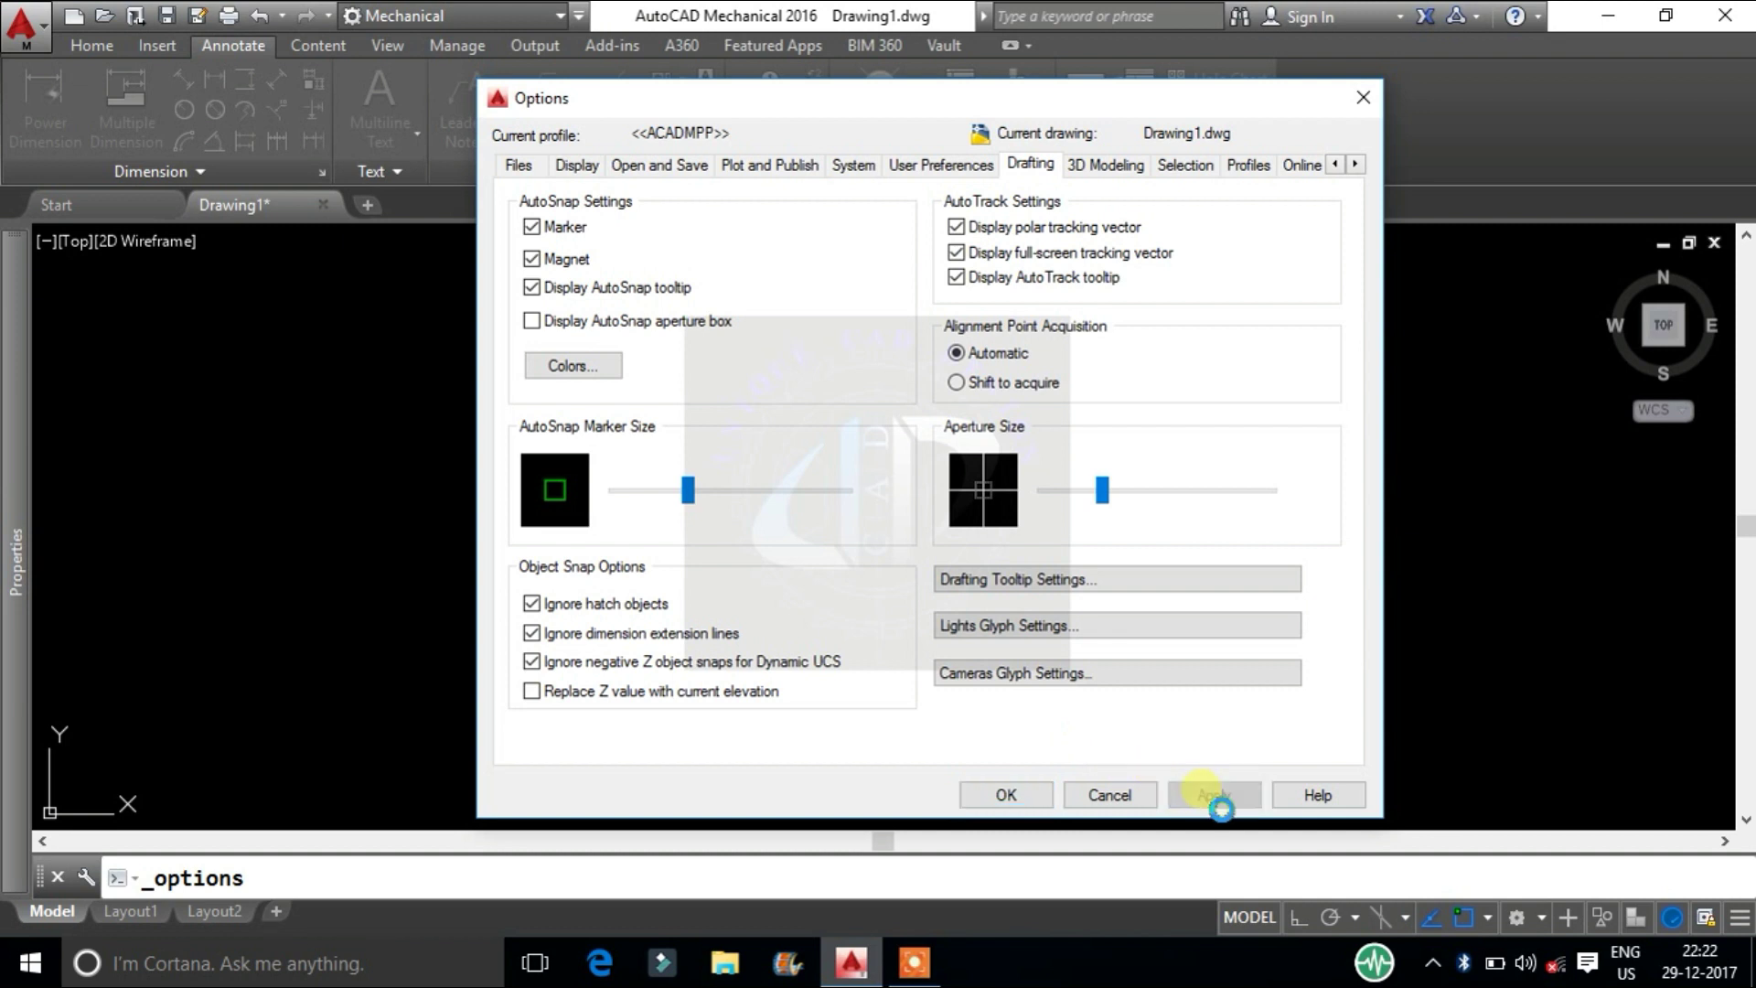
click(1048, 802)
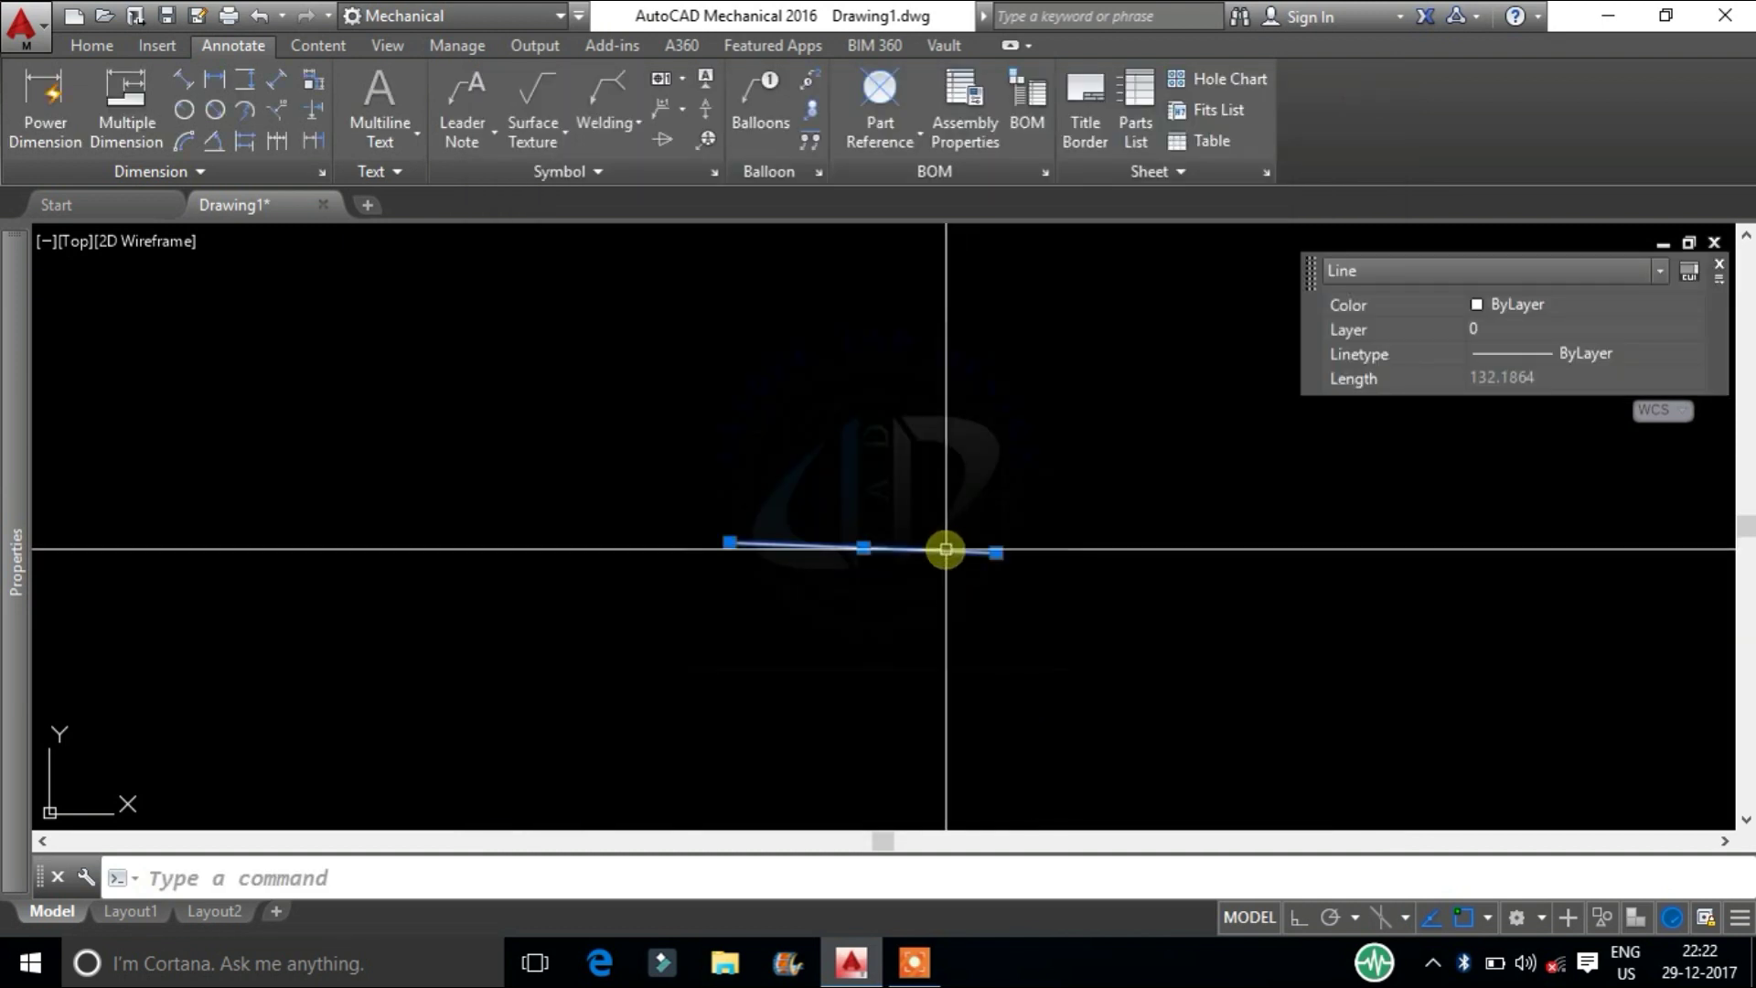
text(l)
Test the smaller marker with a line, then erase the test line
key(Return)
key(Escape)
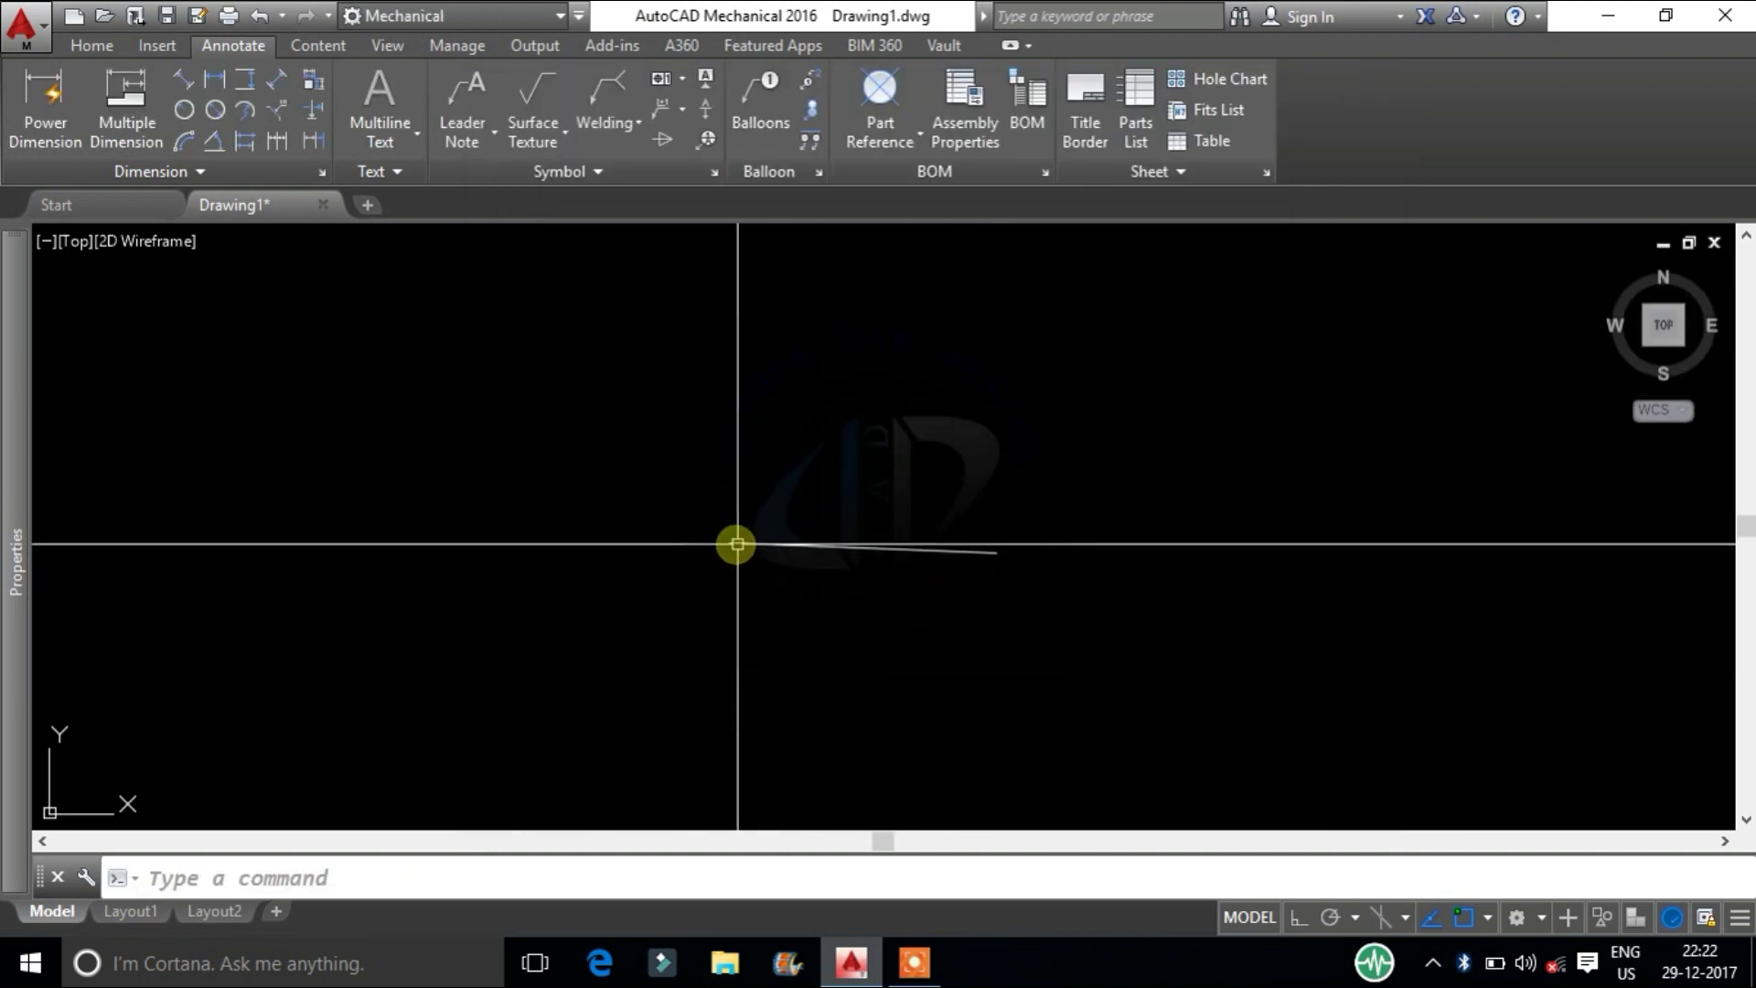
click(732, 545)
key(Delete)
right_click(760, 595)
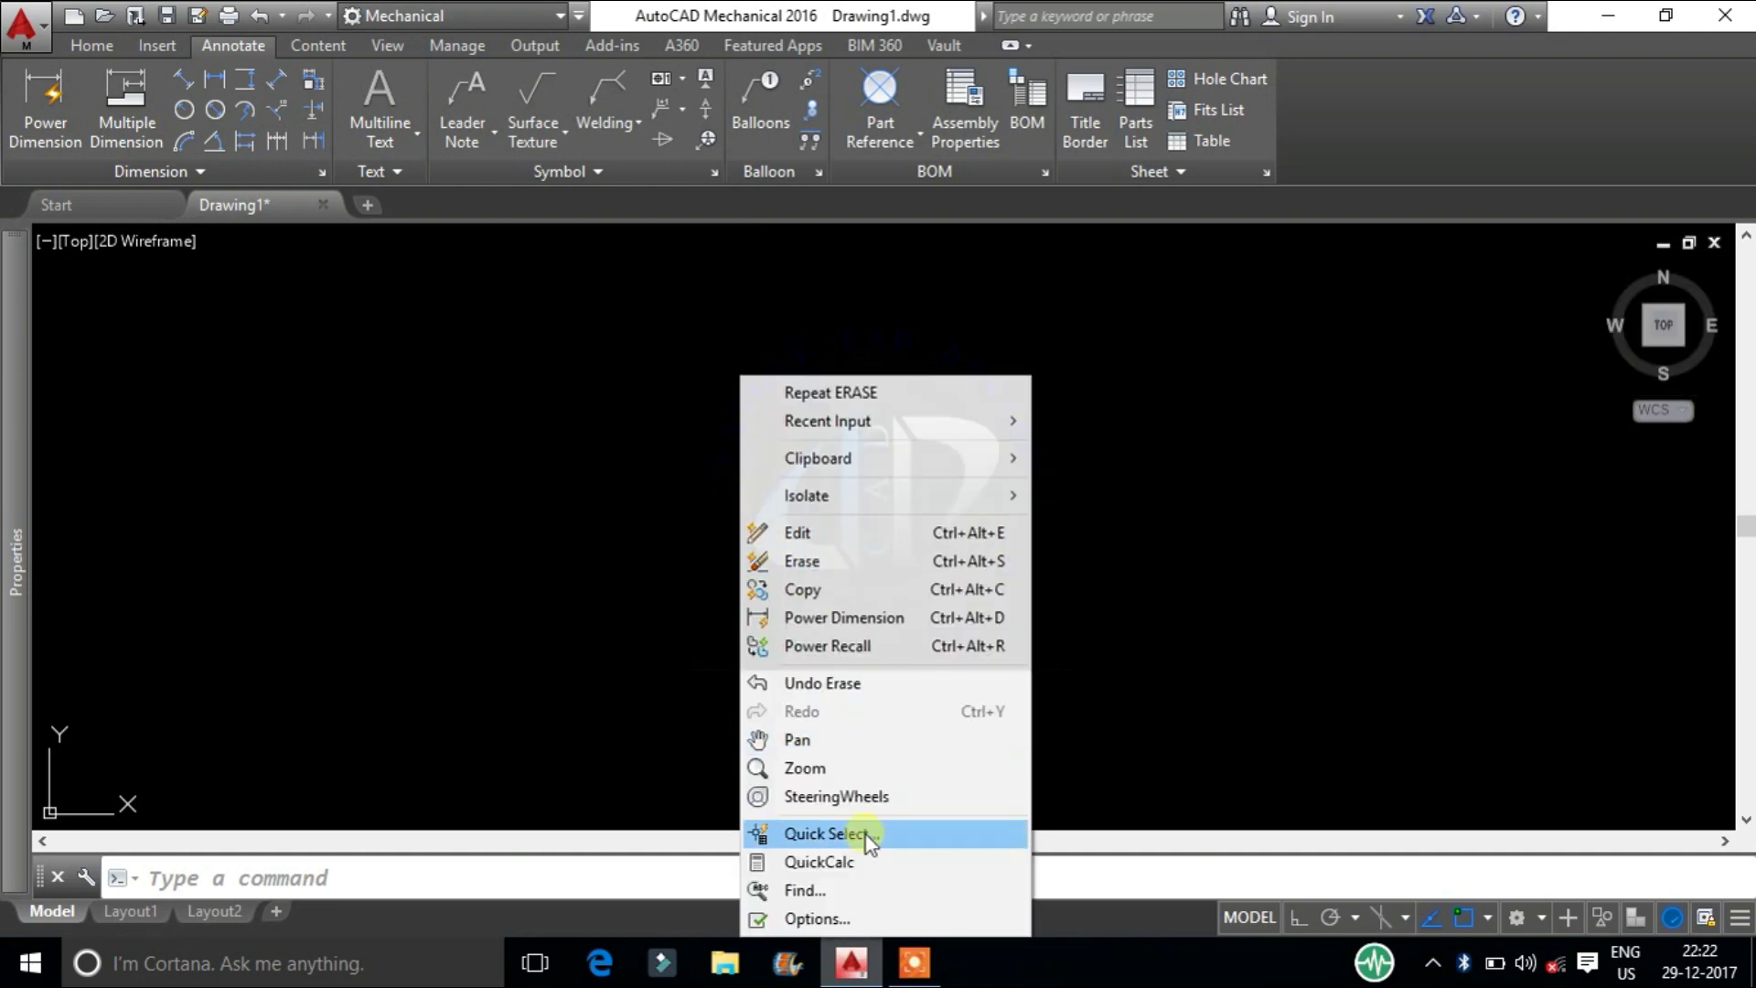
Drag the Aperture Size slider to maximum and apply it
click(847, 915)
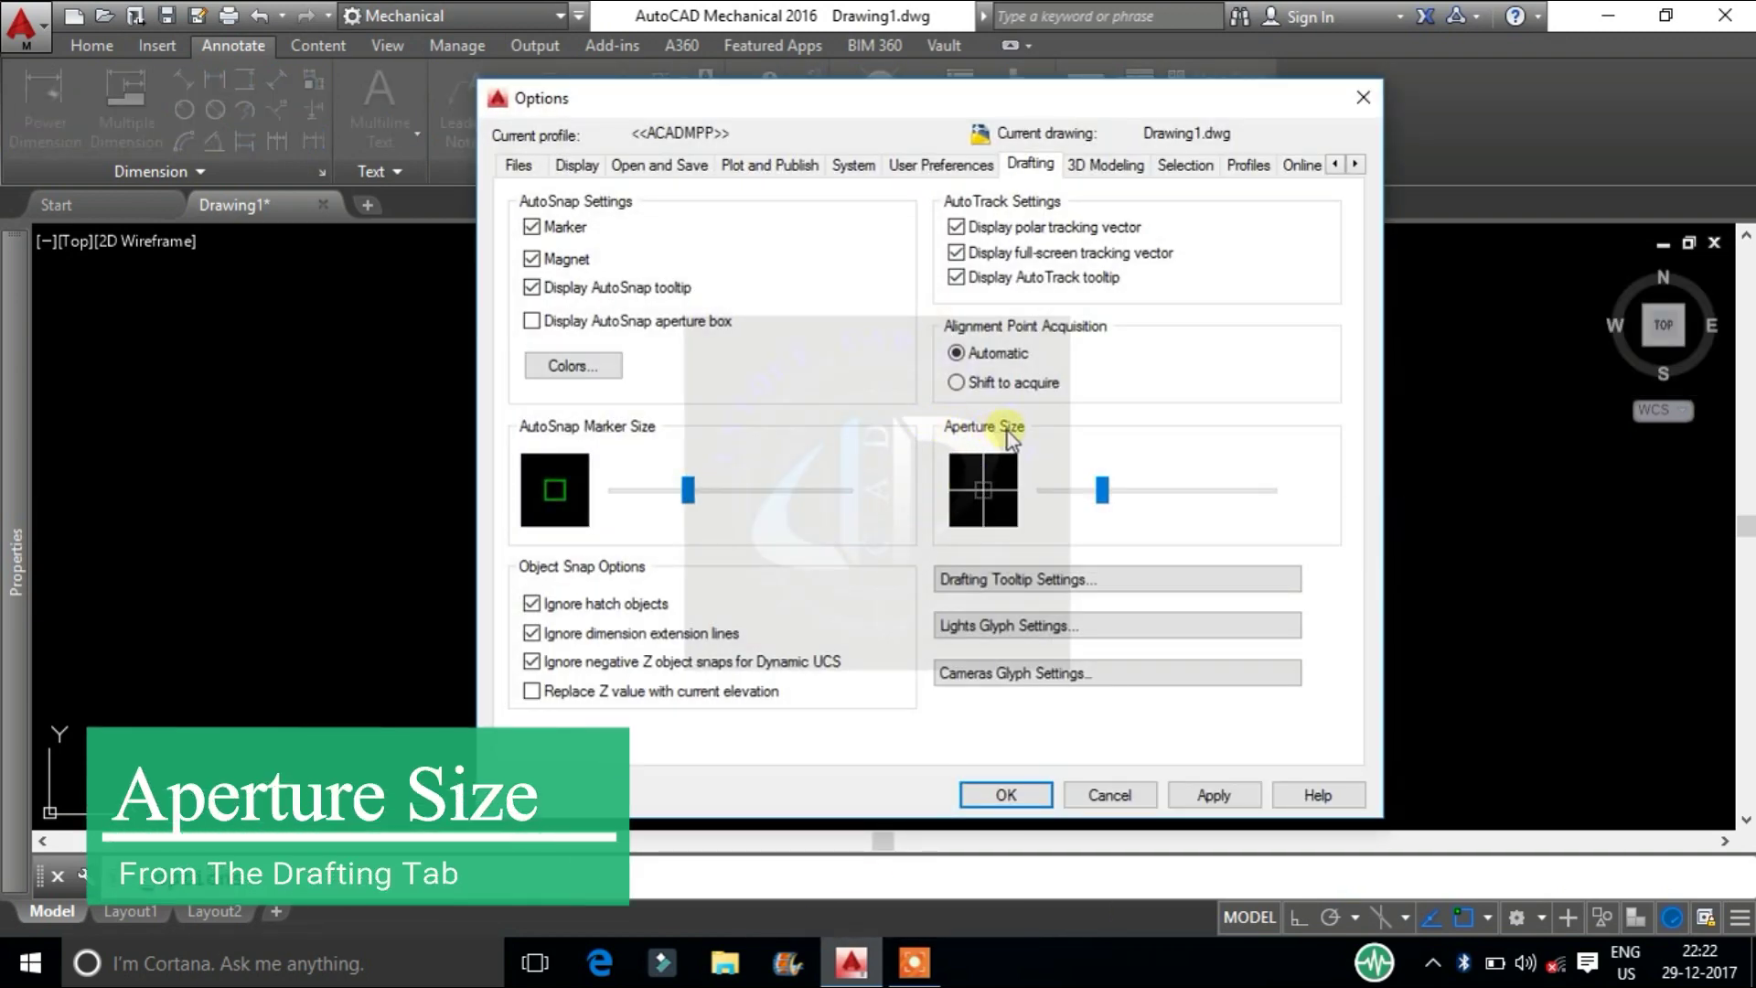
drag(1103, 491, 1269, 491)
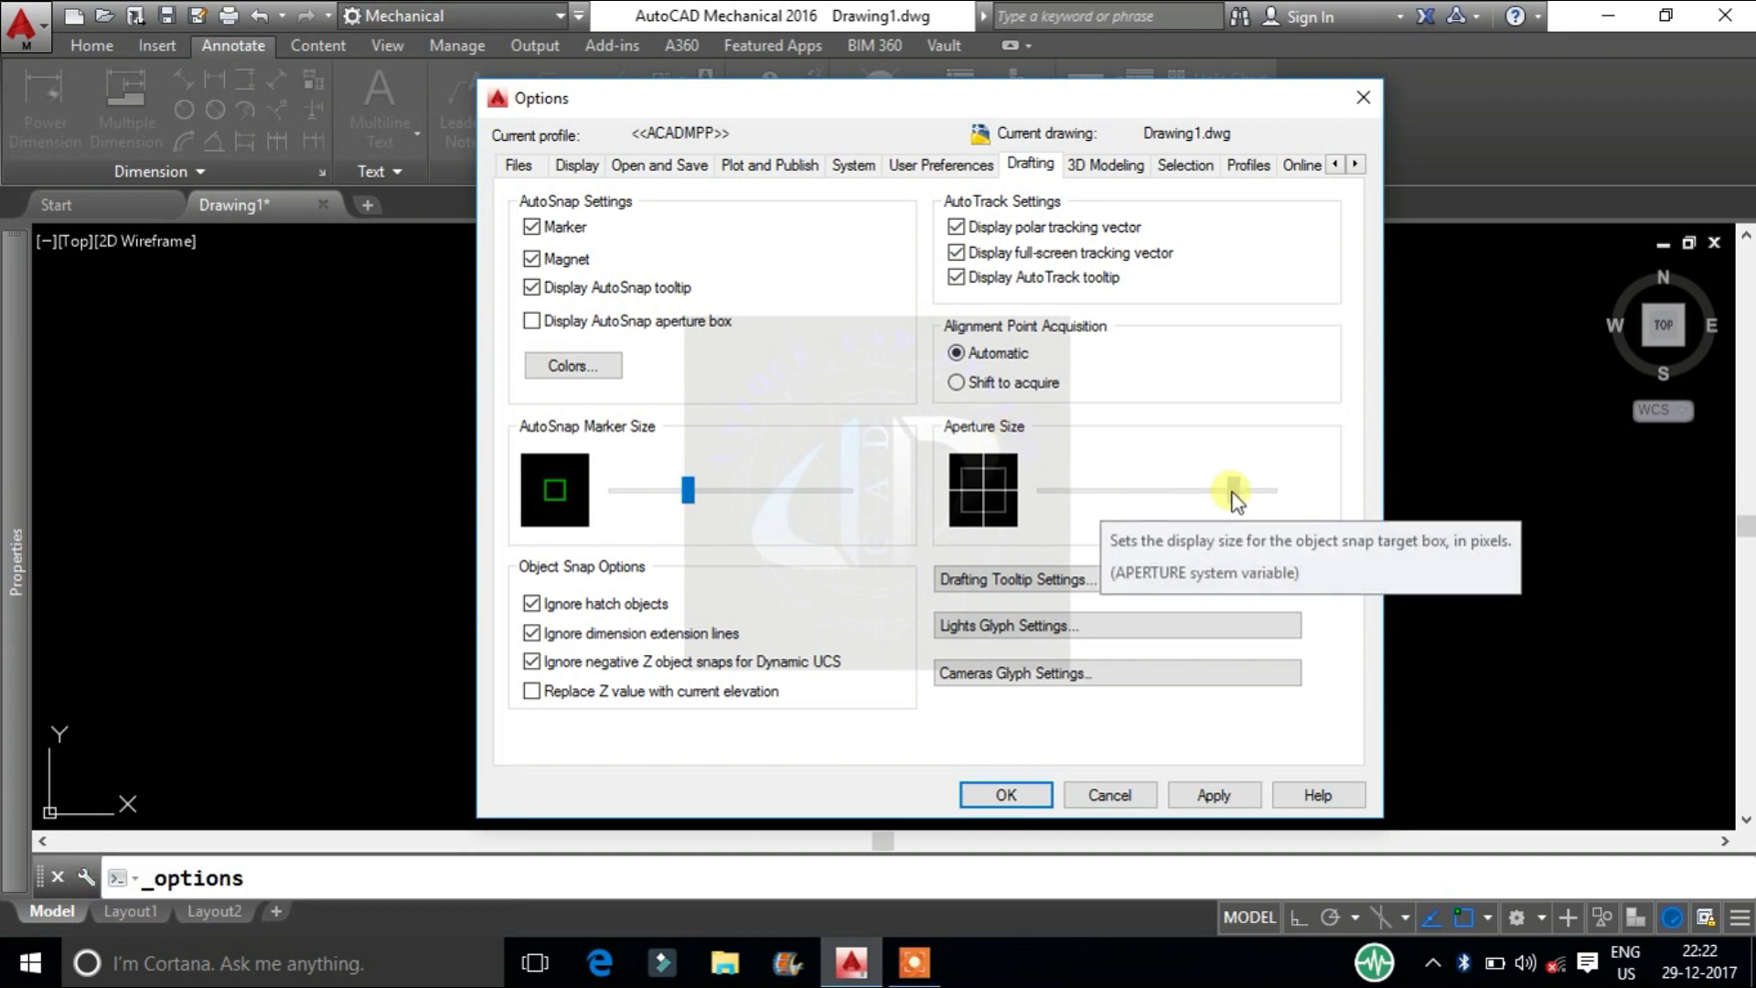
click(1235, 794)
click(1005, 795)
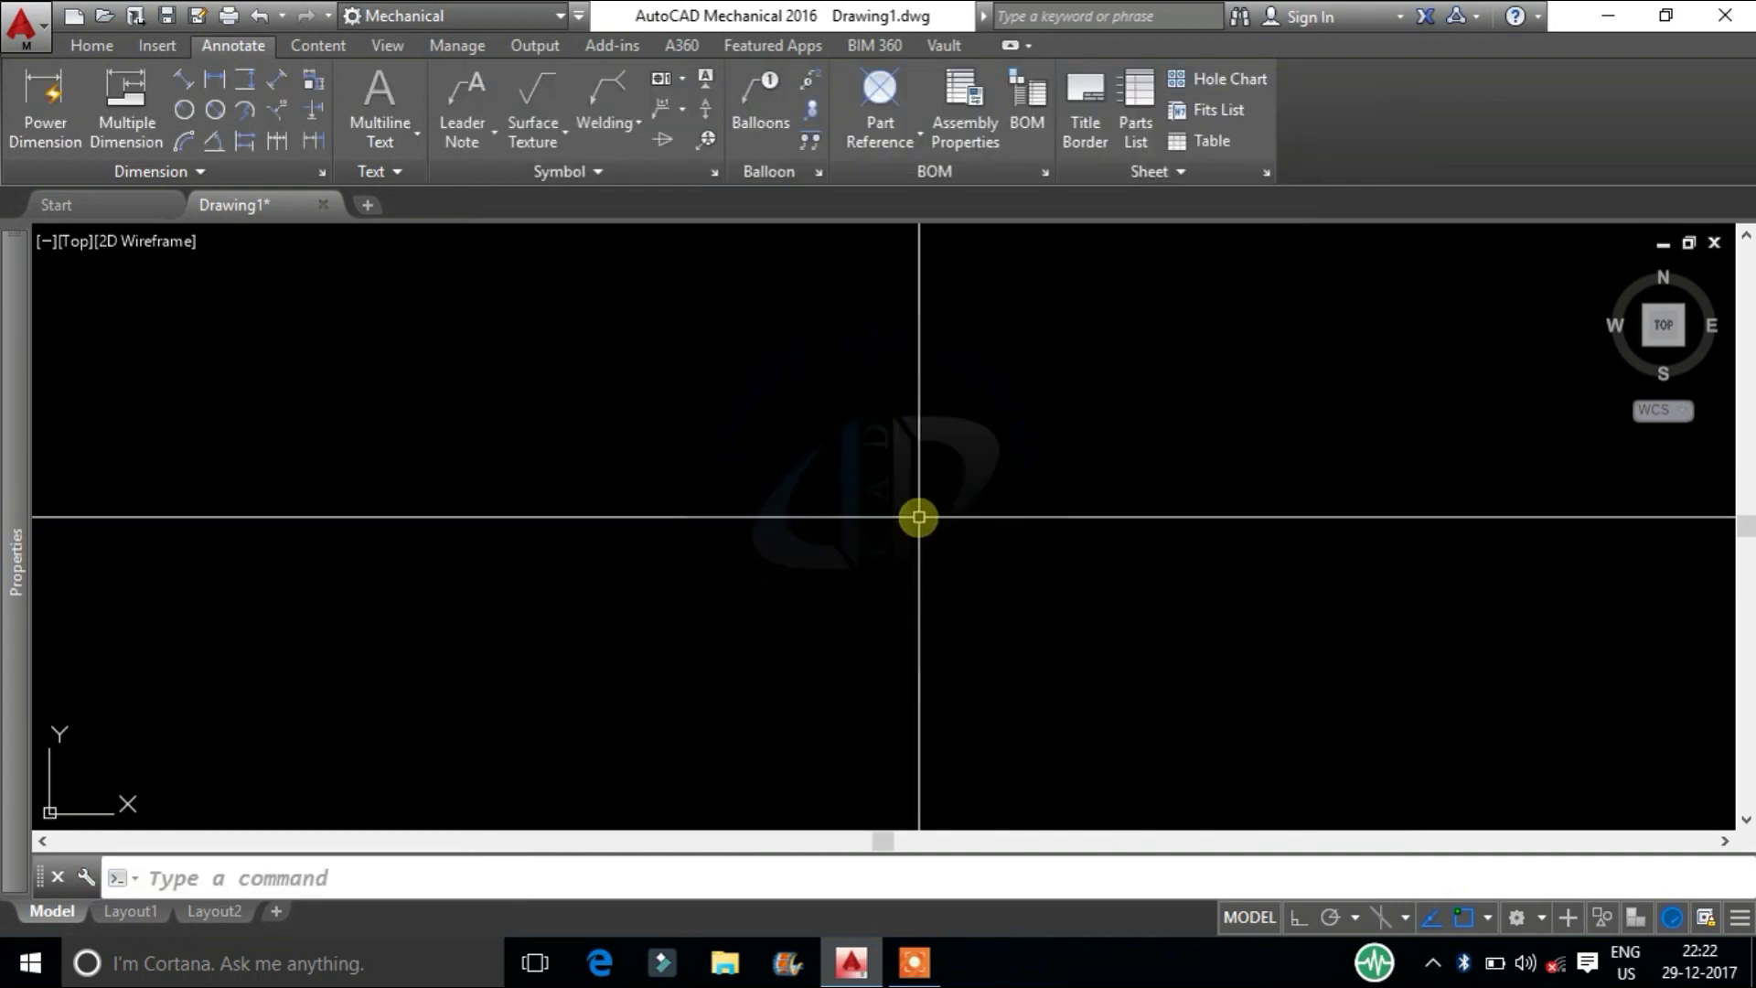
text(rec)
Test the large aperture while drawing a line, then cancel the line
key(Return)
click(619, 399)
click(1014, 661)
text(l)
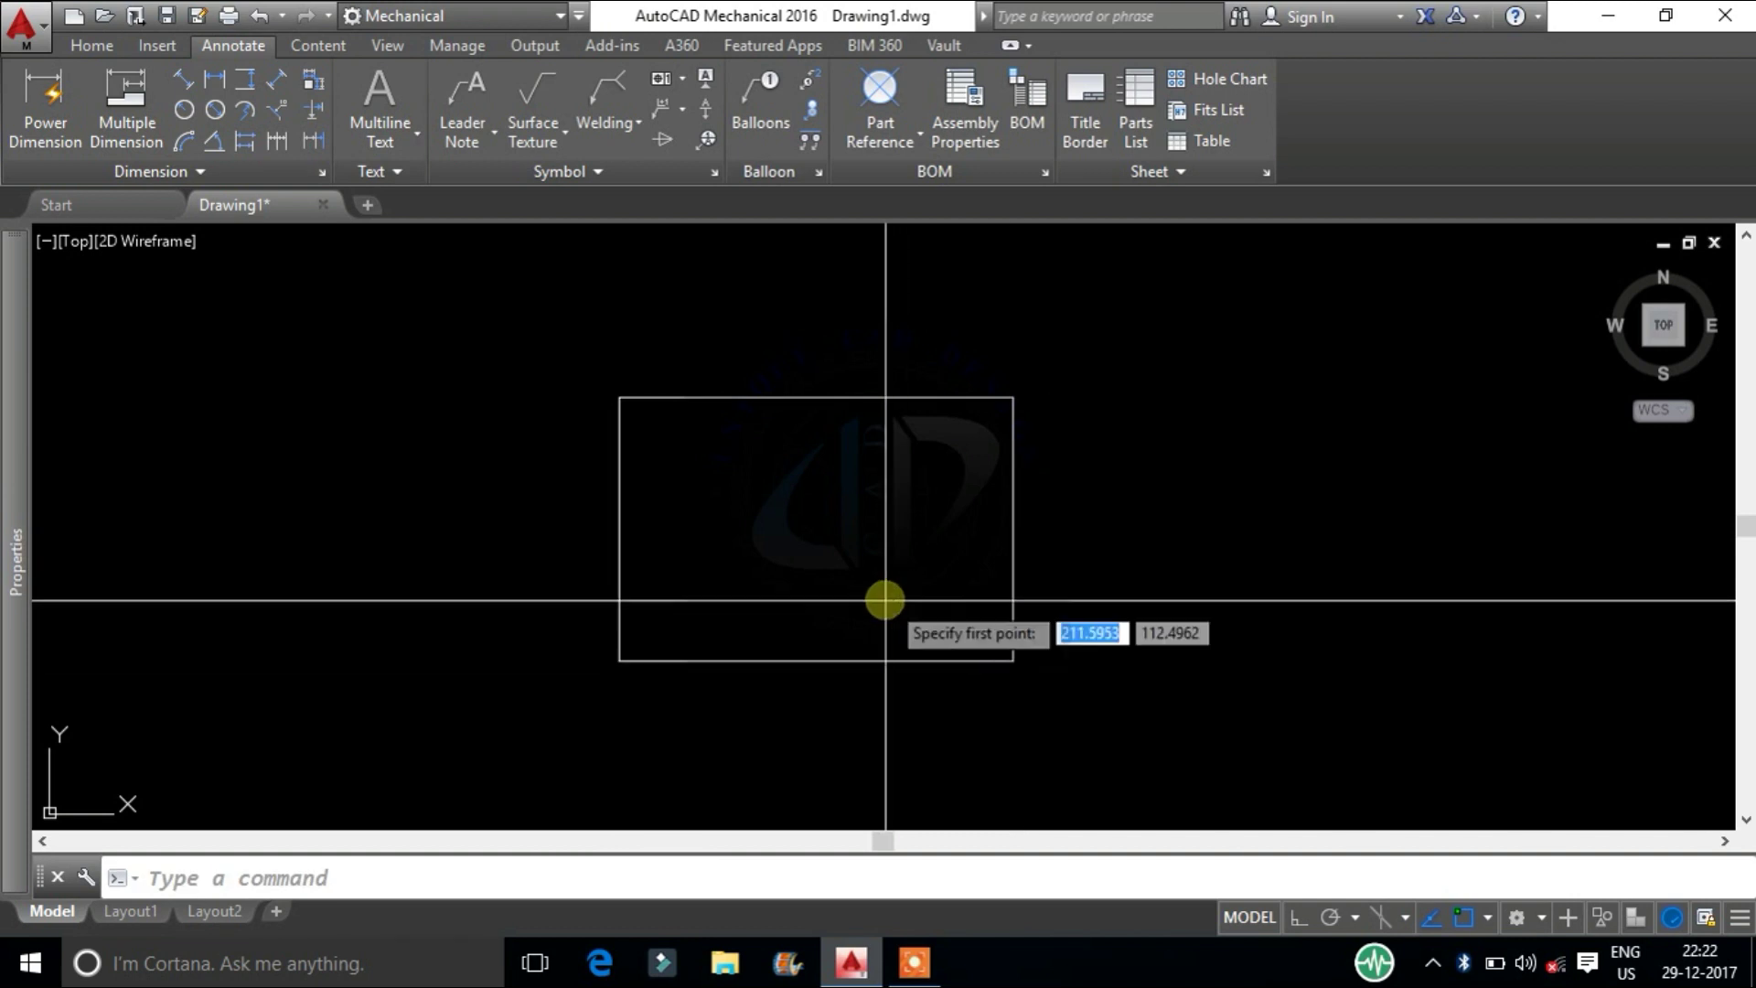
key(Return)
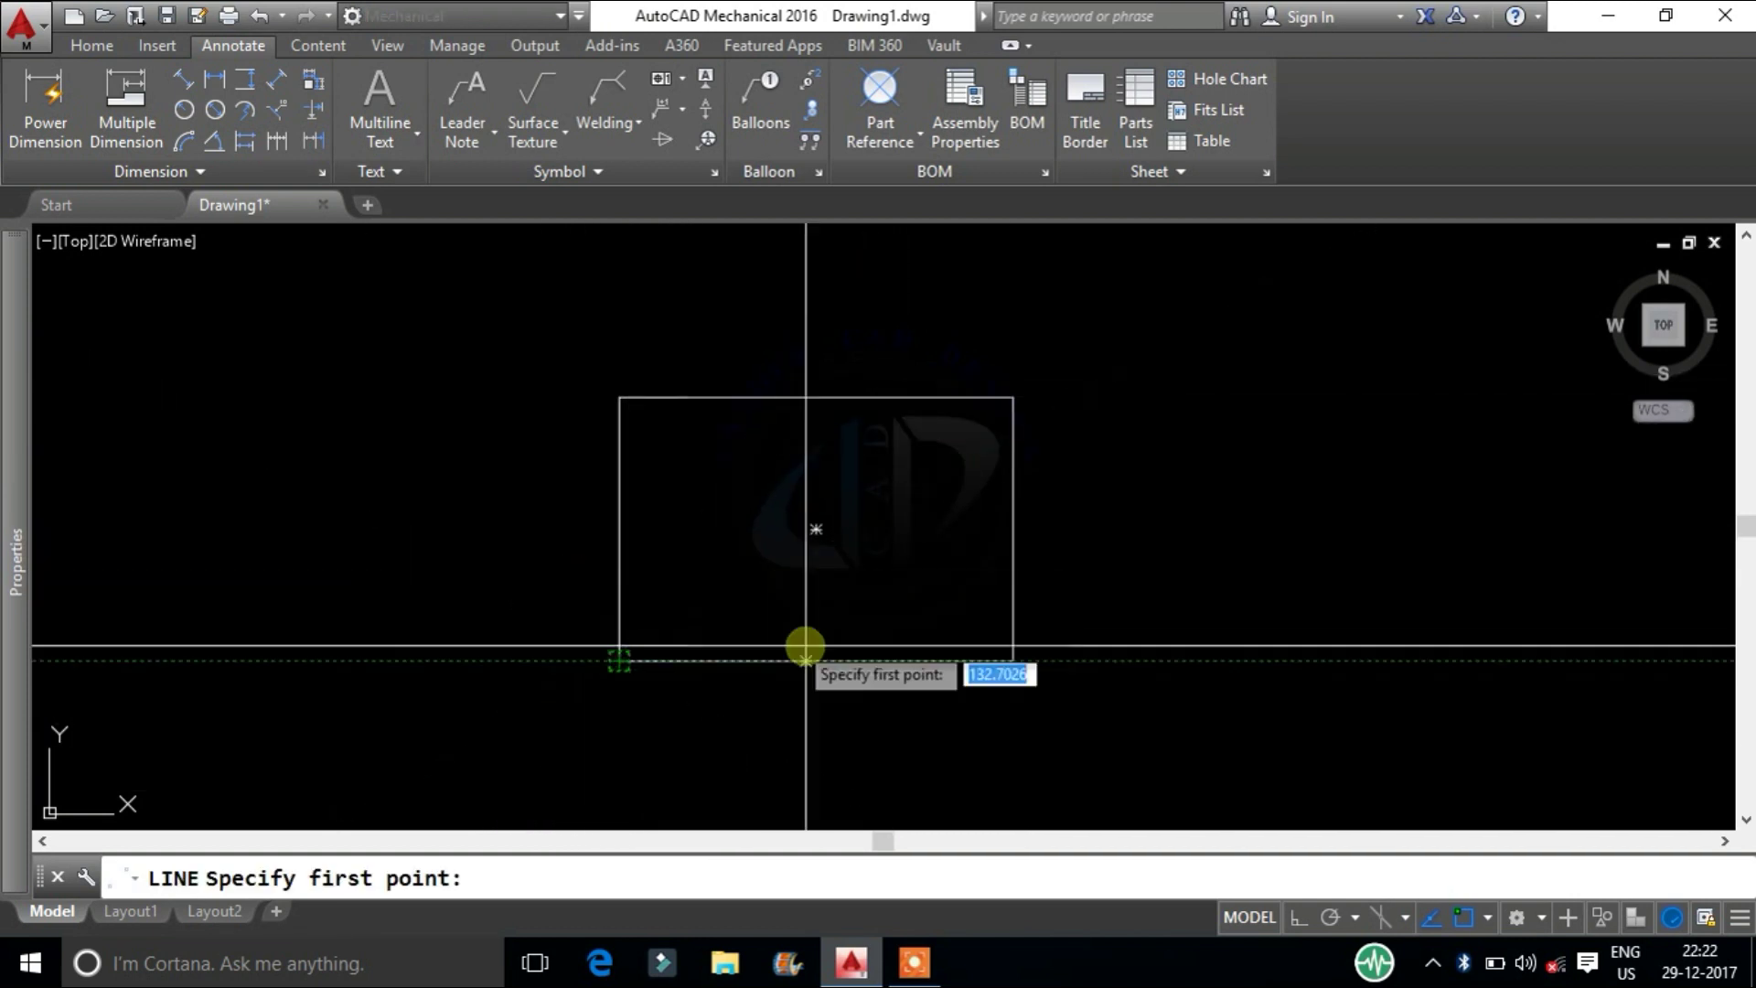
scroll(568, 577, up, 3)
middle_drag(569, 576, 889, 660)
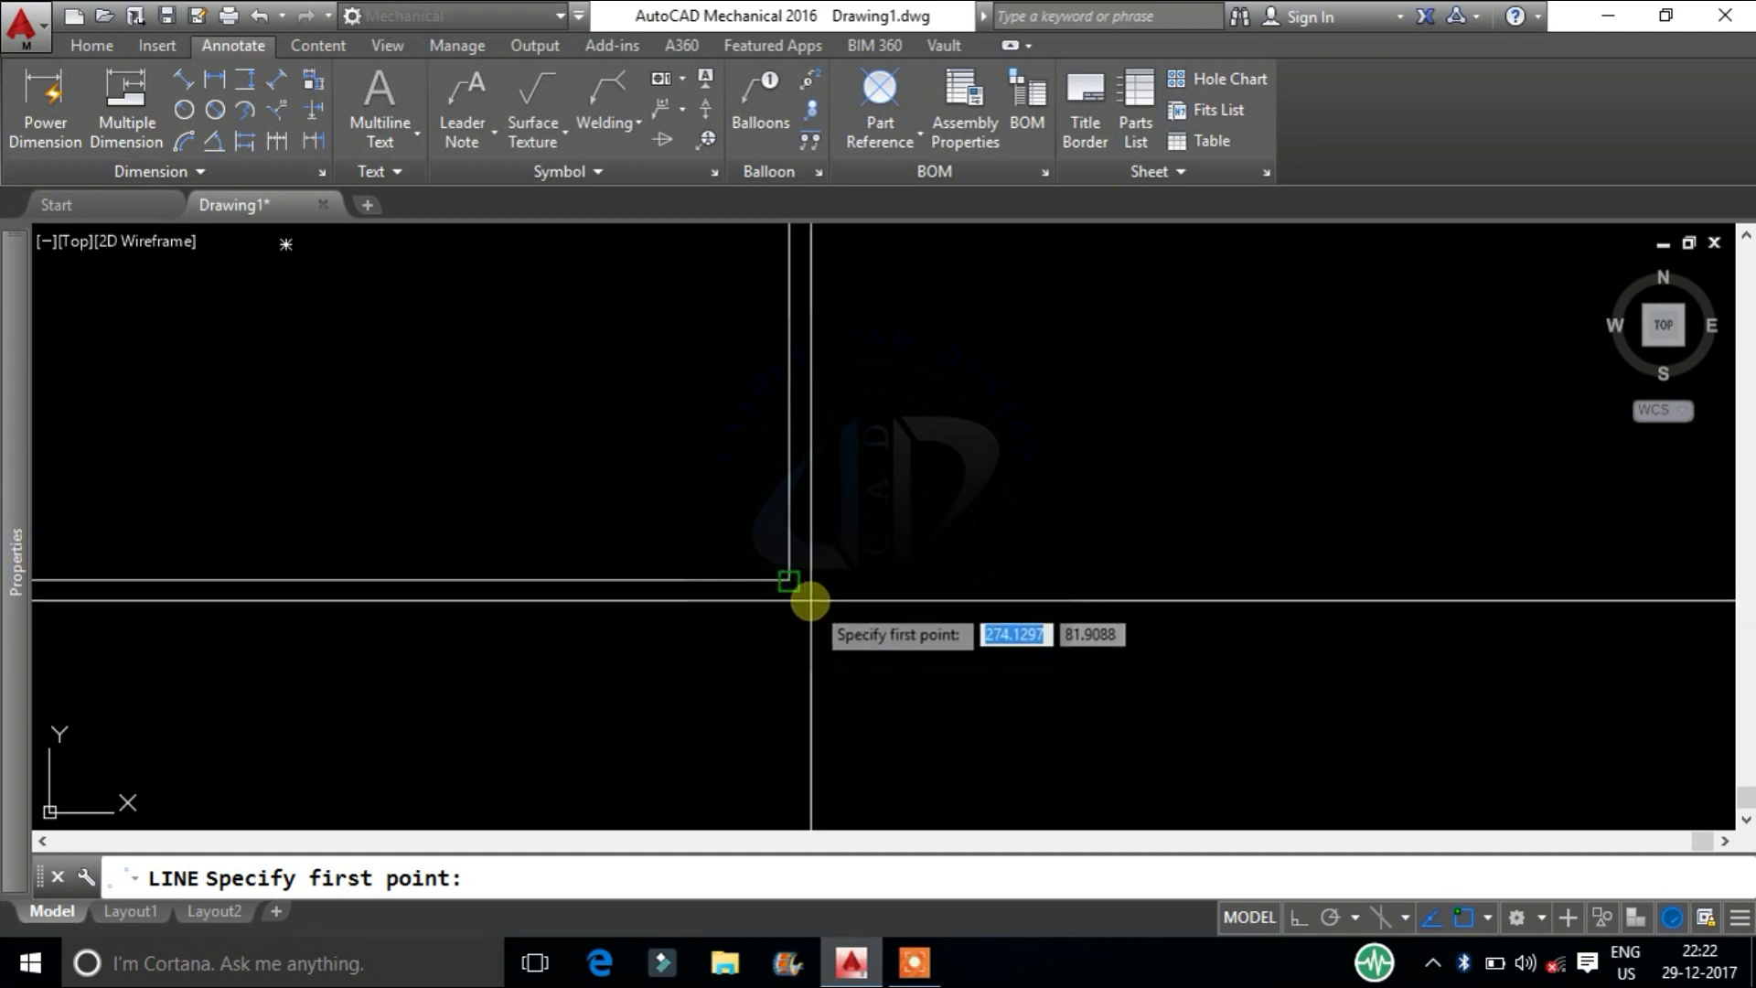
key(Escape)
Reopen Options and retest the aperture with another cancelled line
right_click(890, 462)
click(1002, 924)
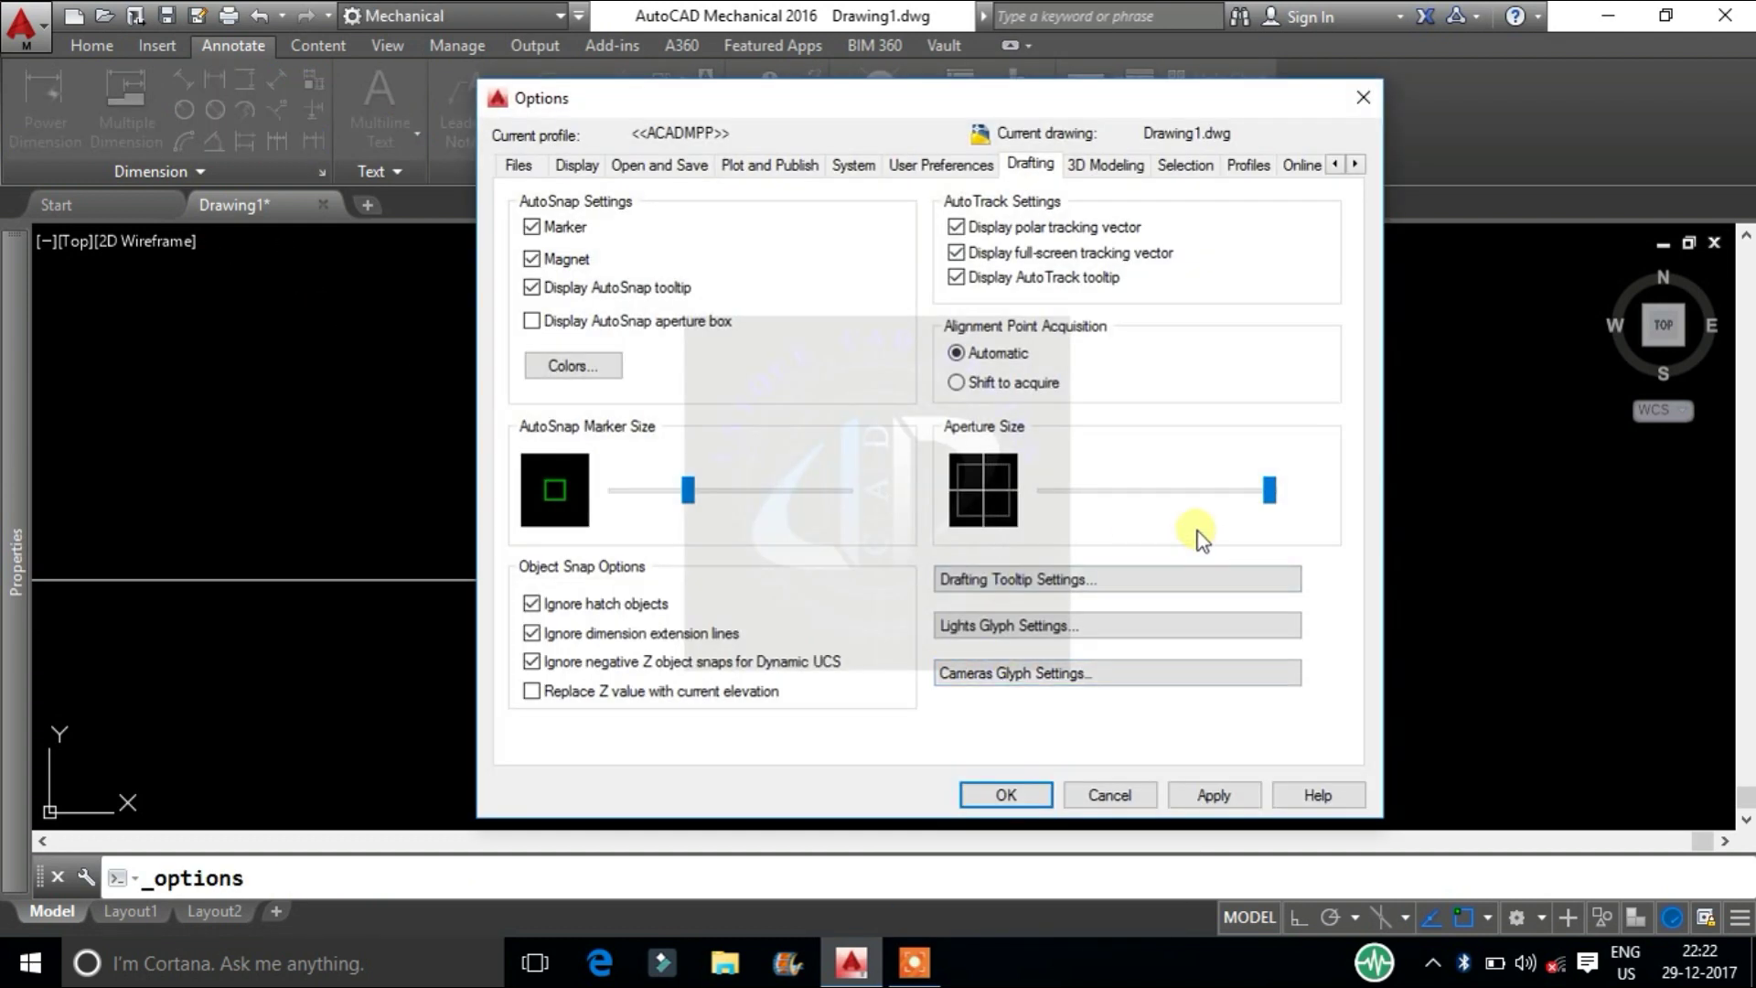
click(1008, 795)
text(l)
key(Return)
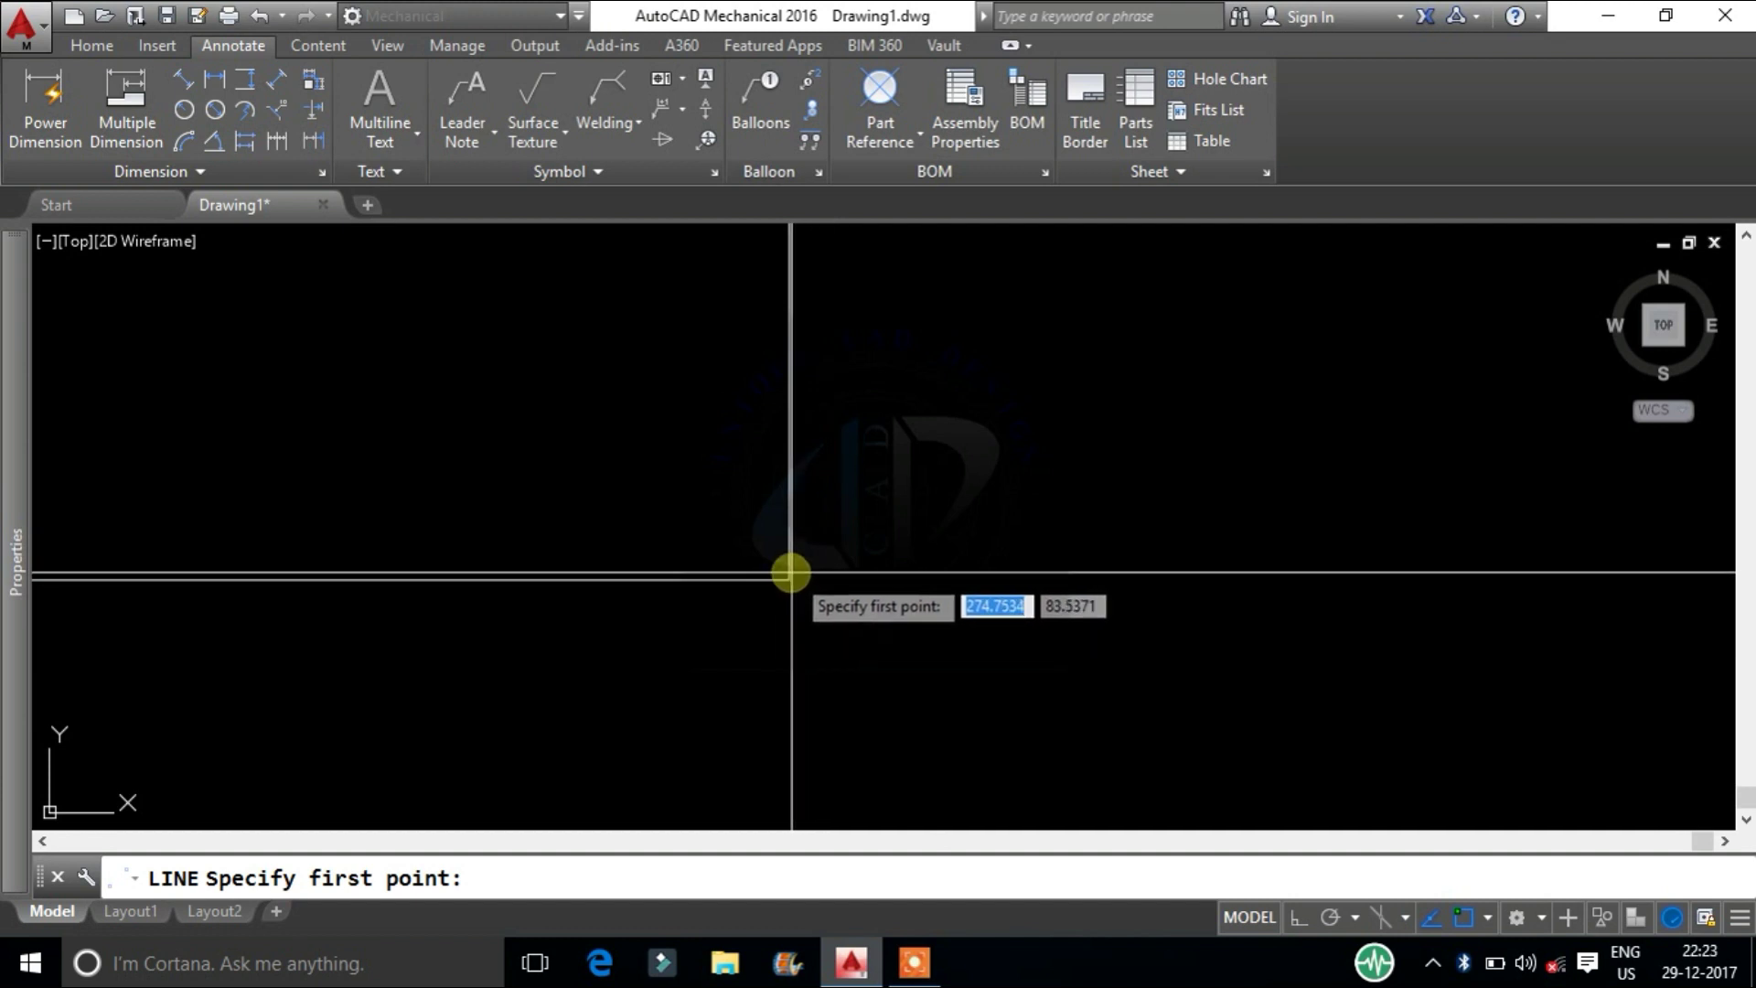
key(Escape)
right_click(840, 591)
key(Escape)
Push the Aperture Size slider to its maximum again and close Options
right_click(949, 621)
click(1015, 604)
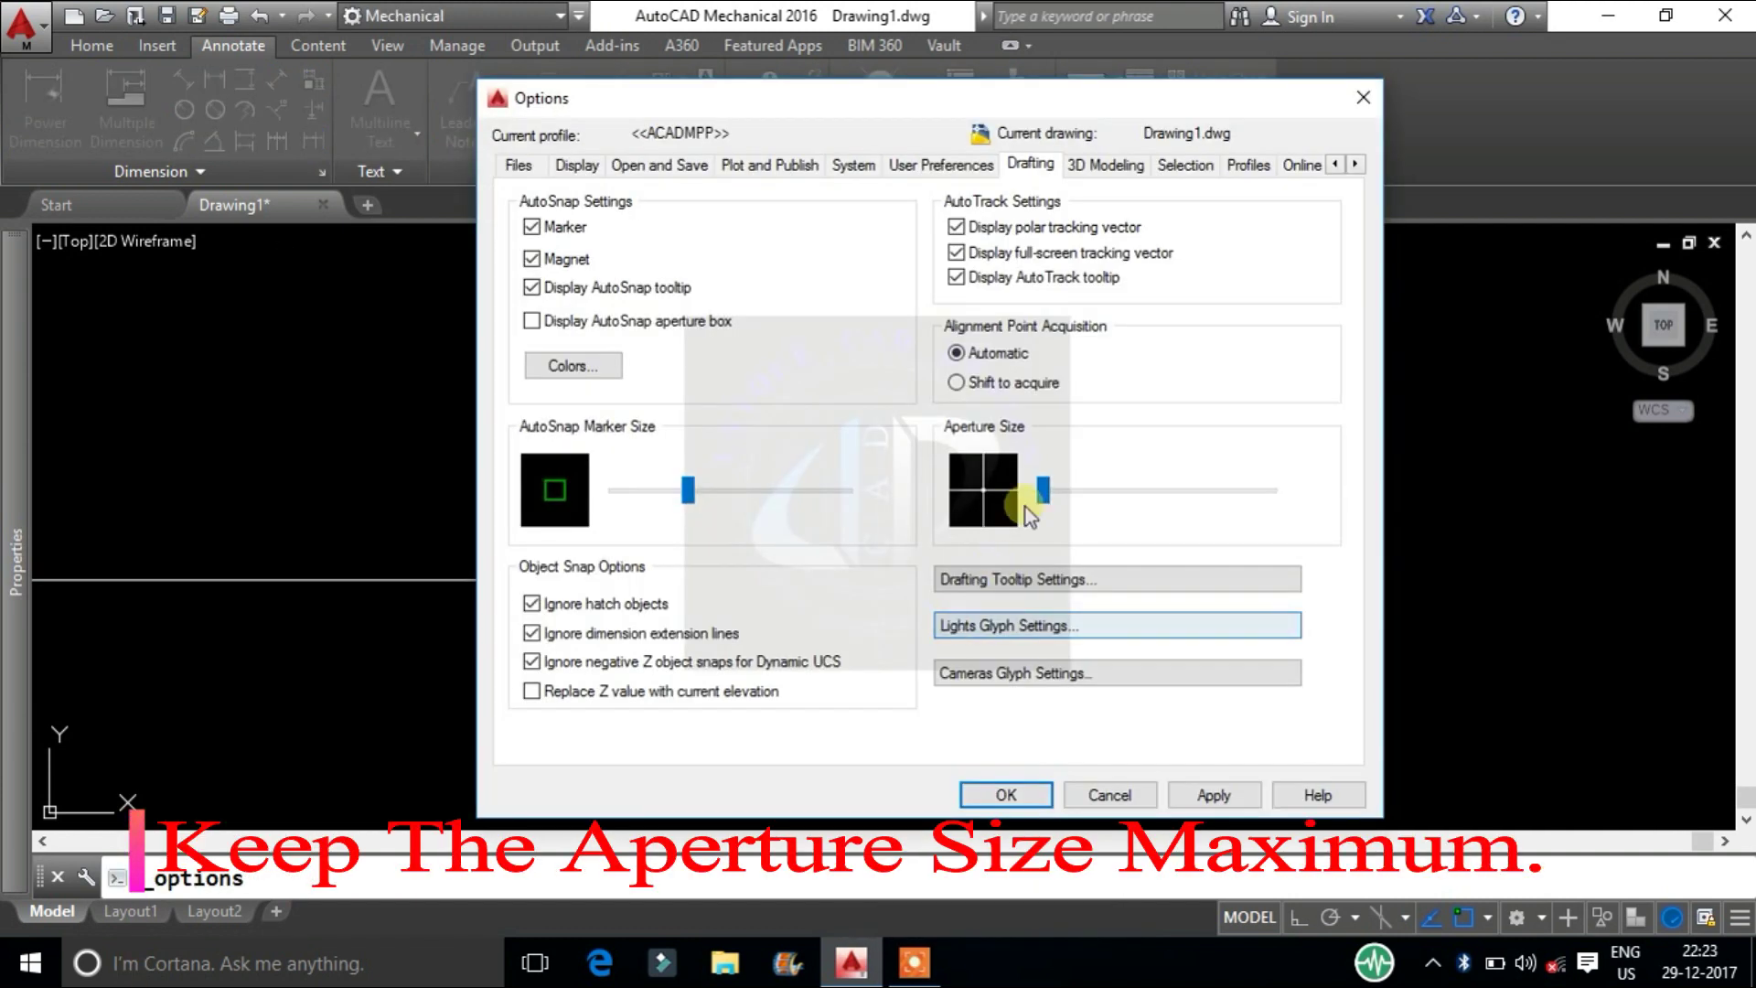
drag(1138, 490, 1277, 490)
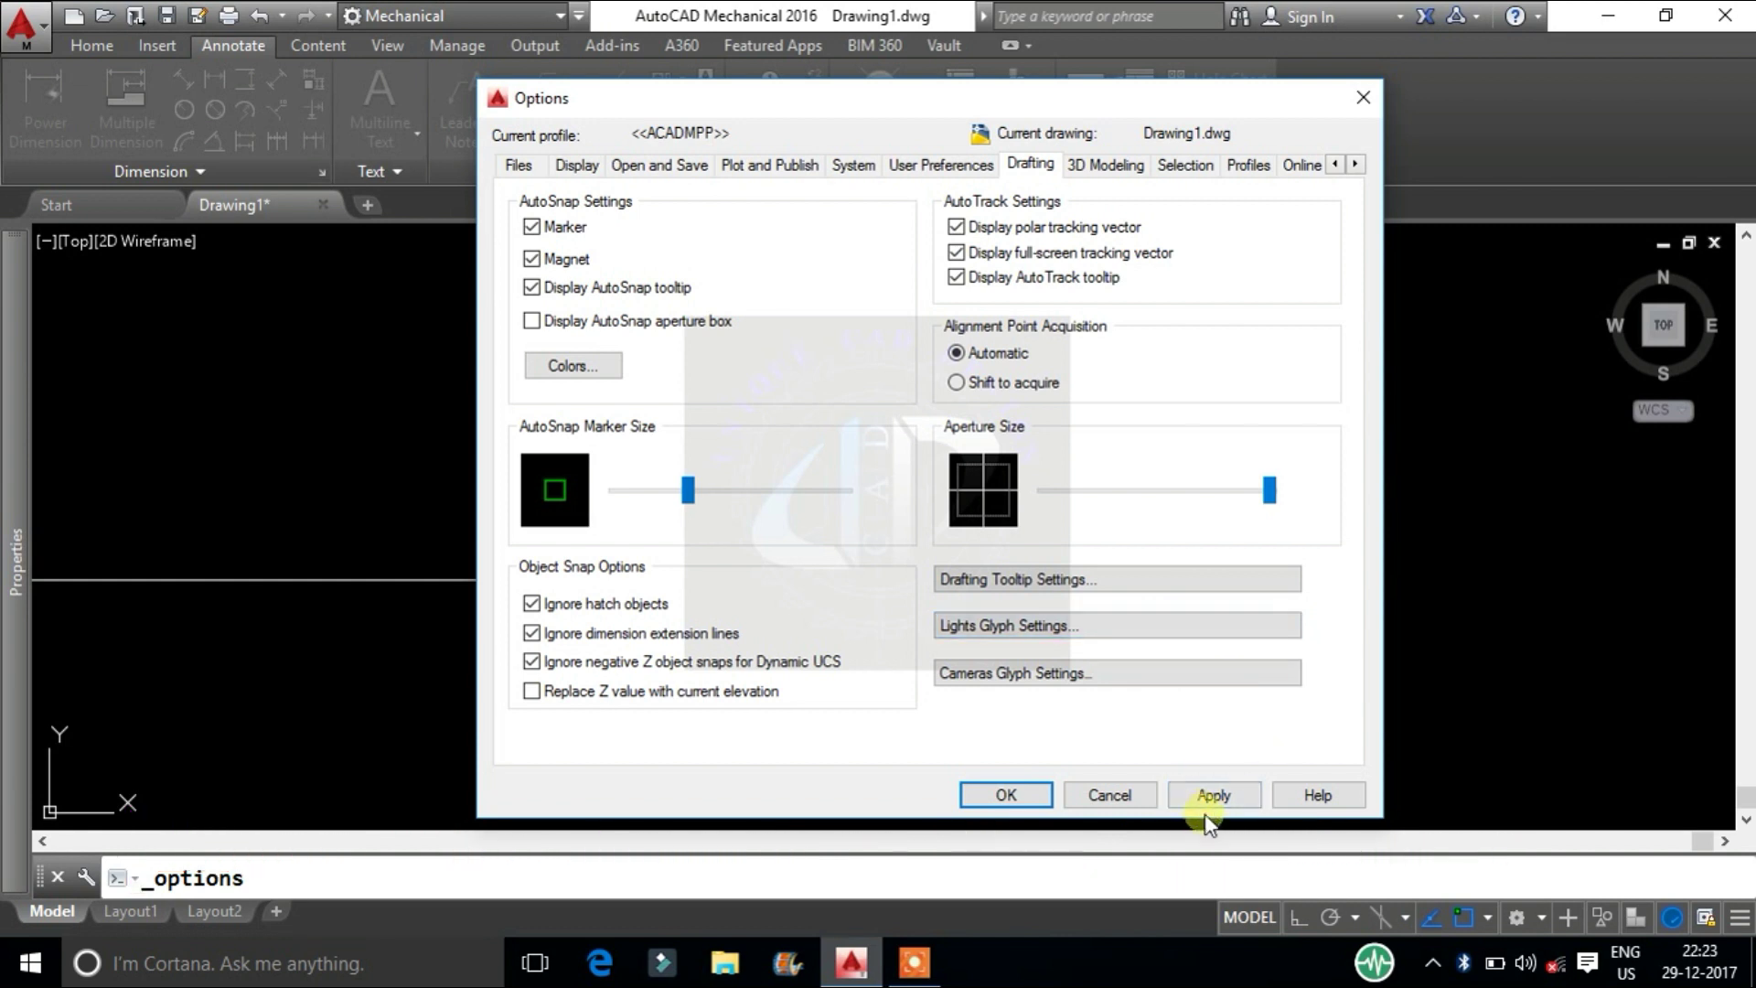
click(1022, 792)
text(l)
Try the maximum aperture on two cancelled line commands
key(Return)
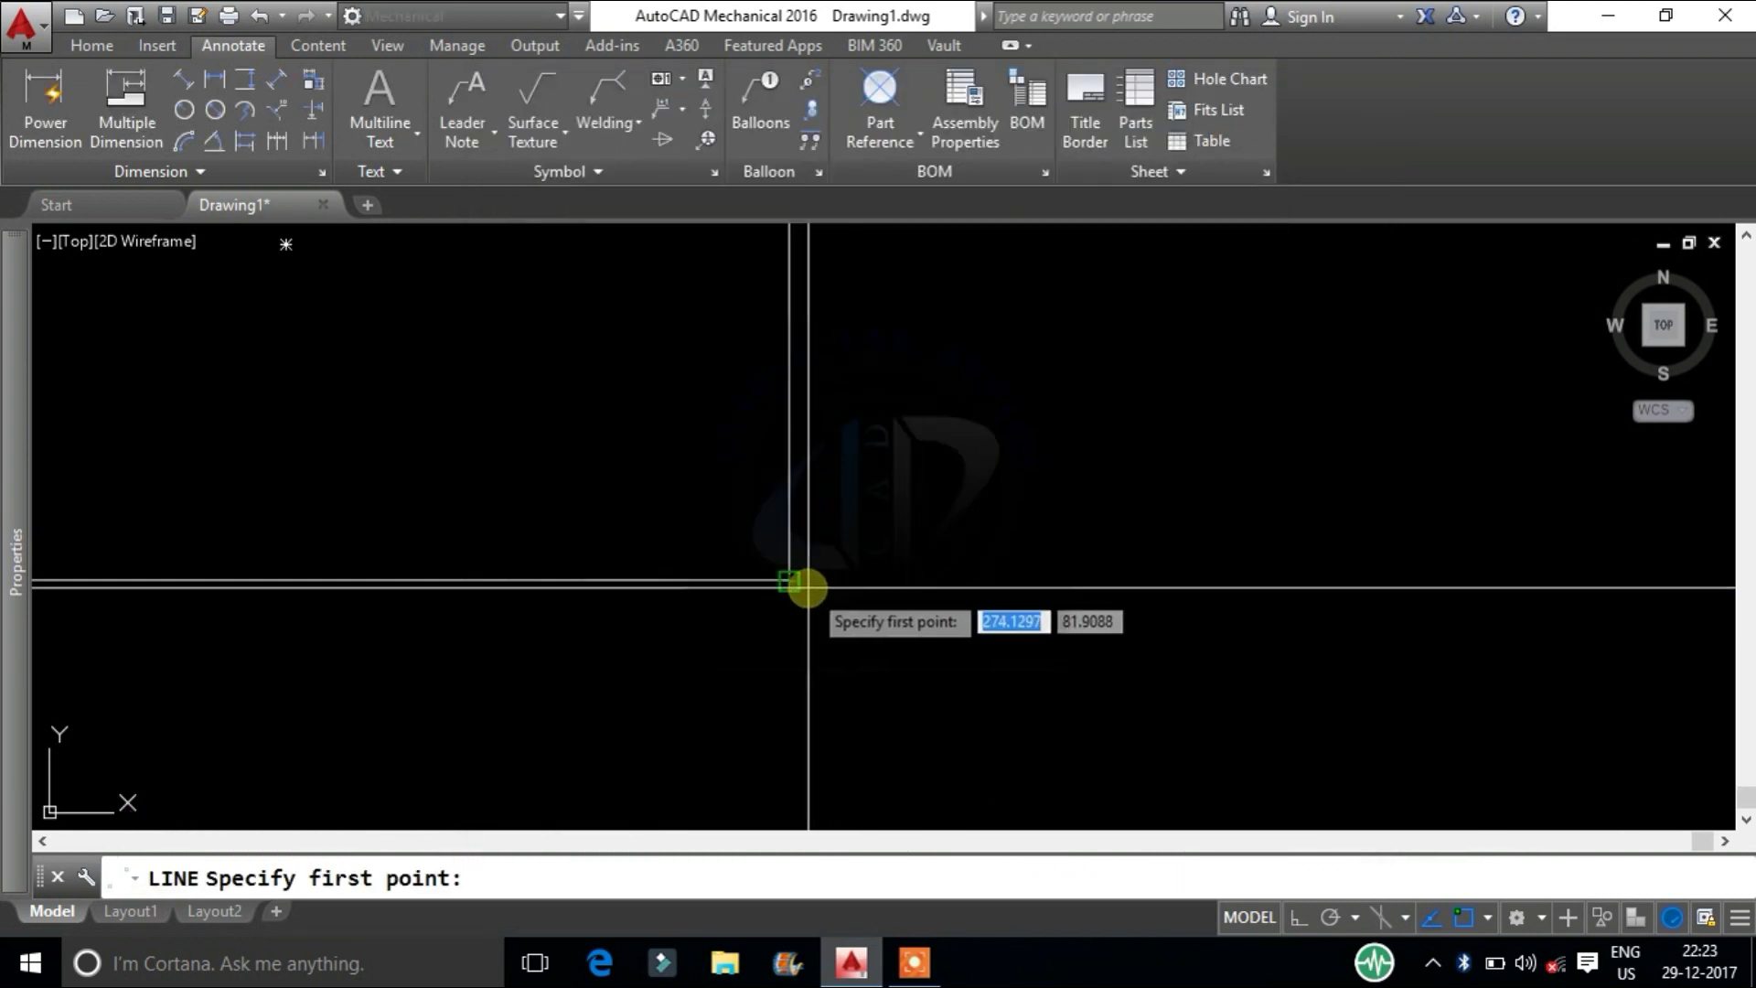
key(Escape)
text(l)
key(Return)
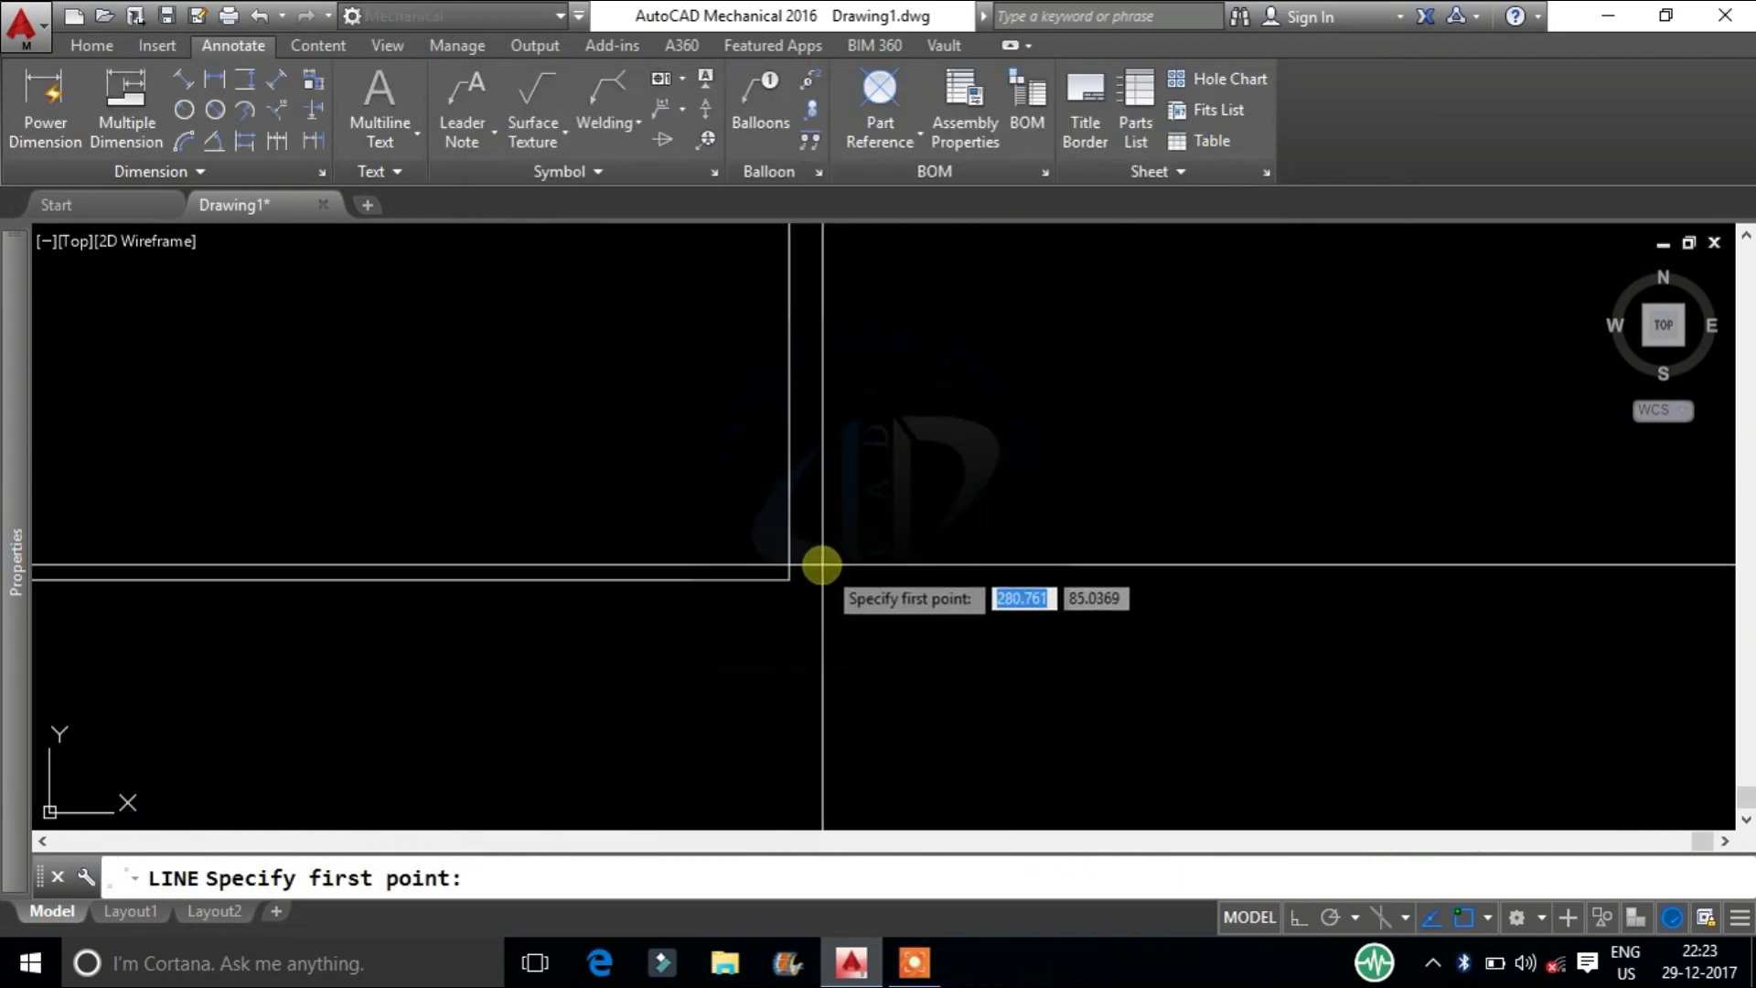
key(Escape)
right_click(934, 475)
click(1015, 917)
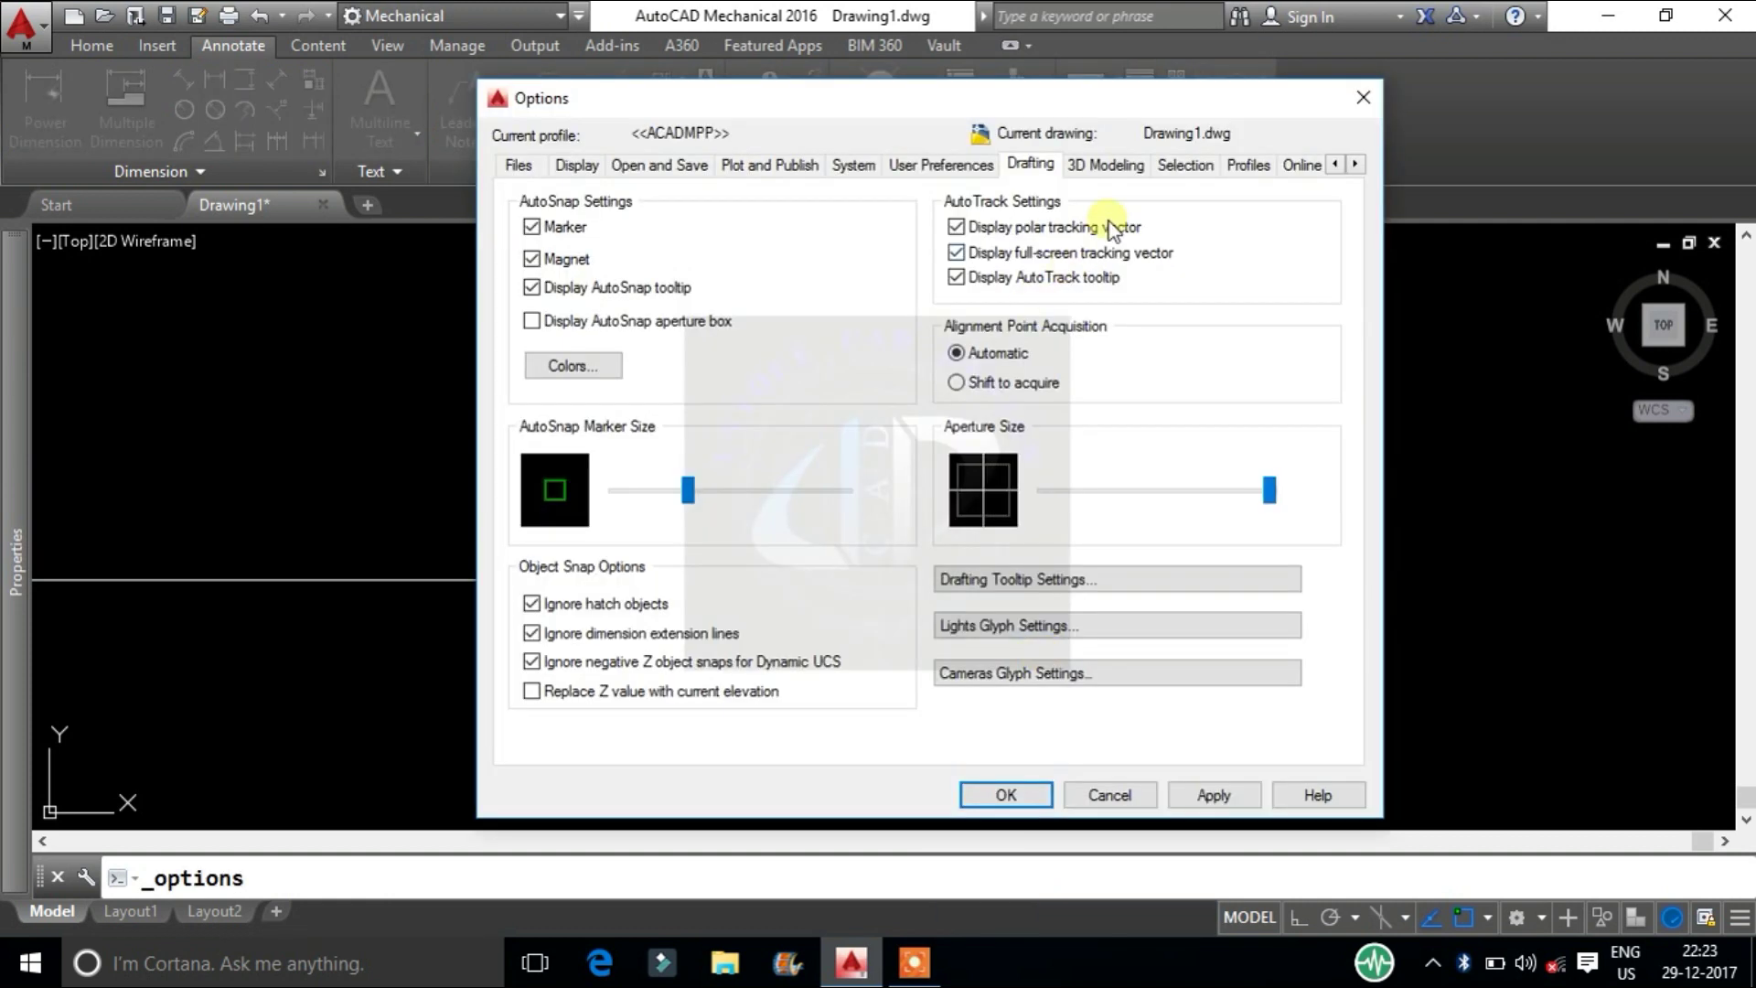
Shrink the pickbox to its minimum on the Selection tab
click(1186, 165)
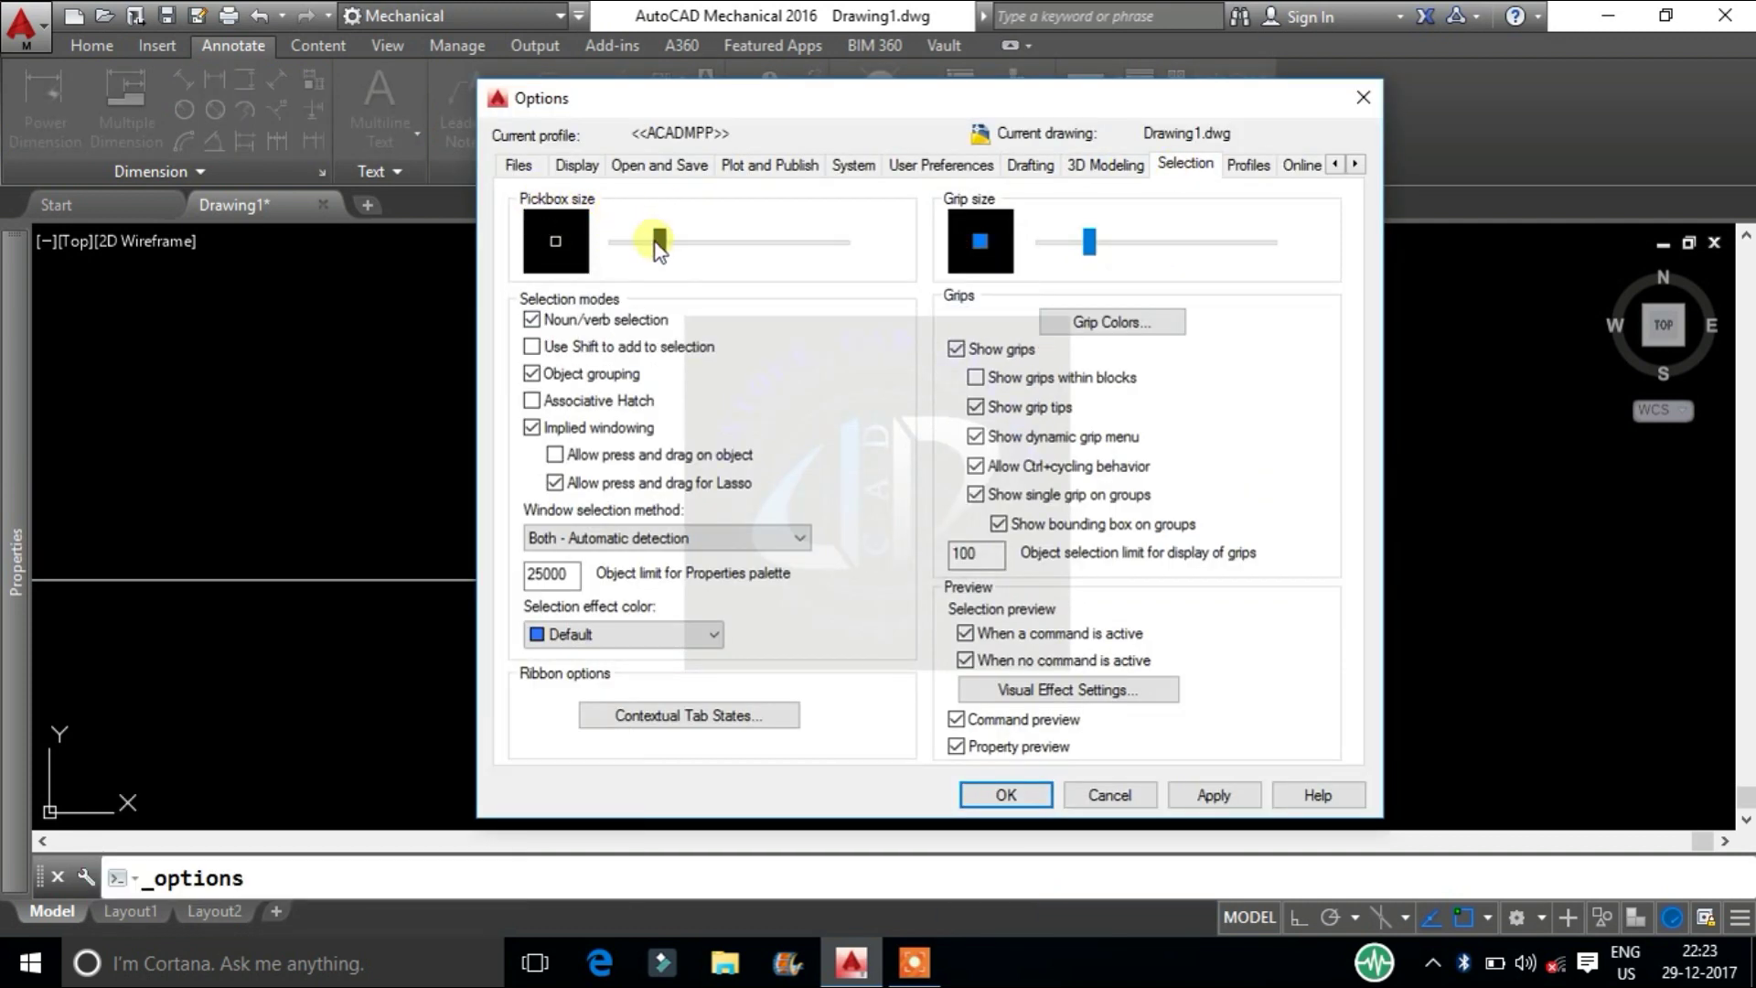
drag(660, 243, 615, 242)
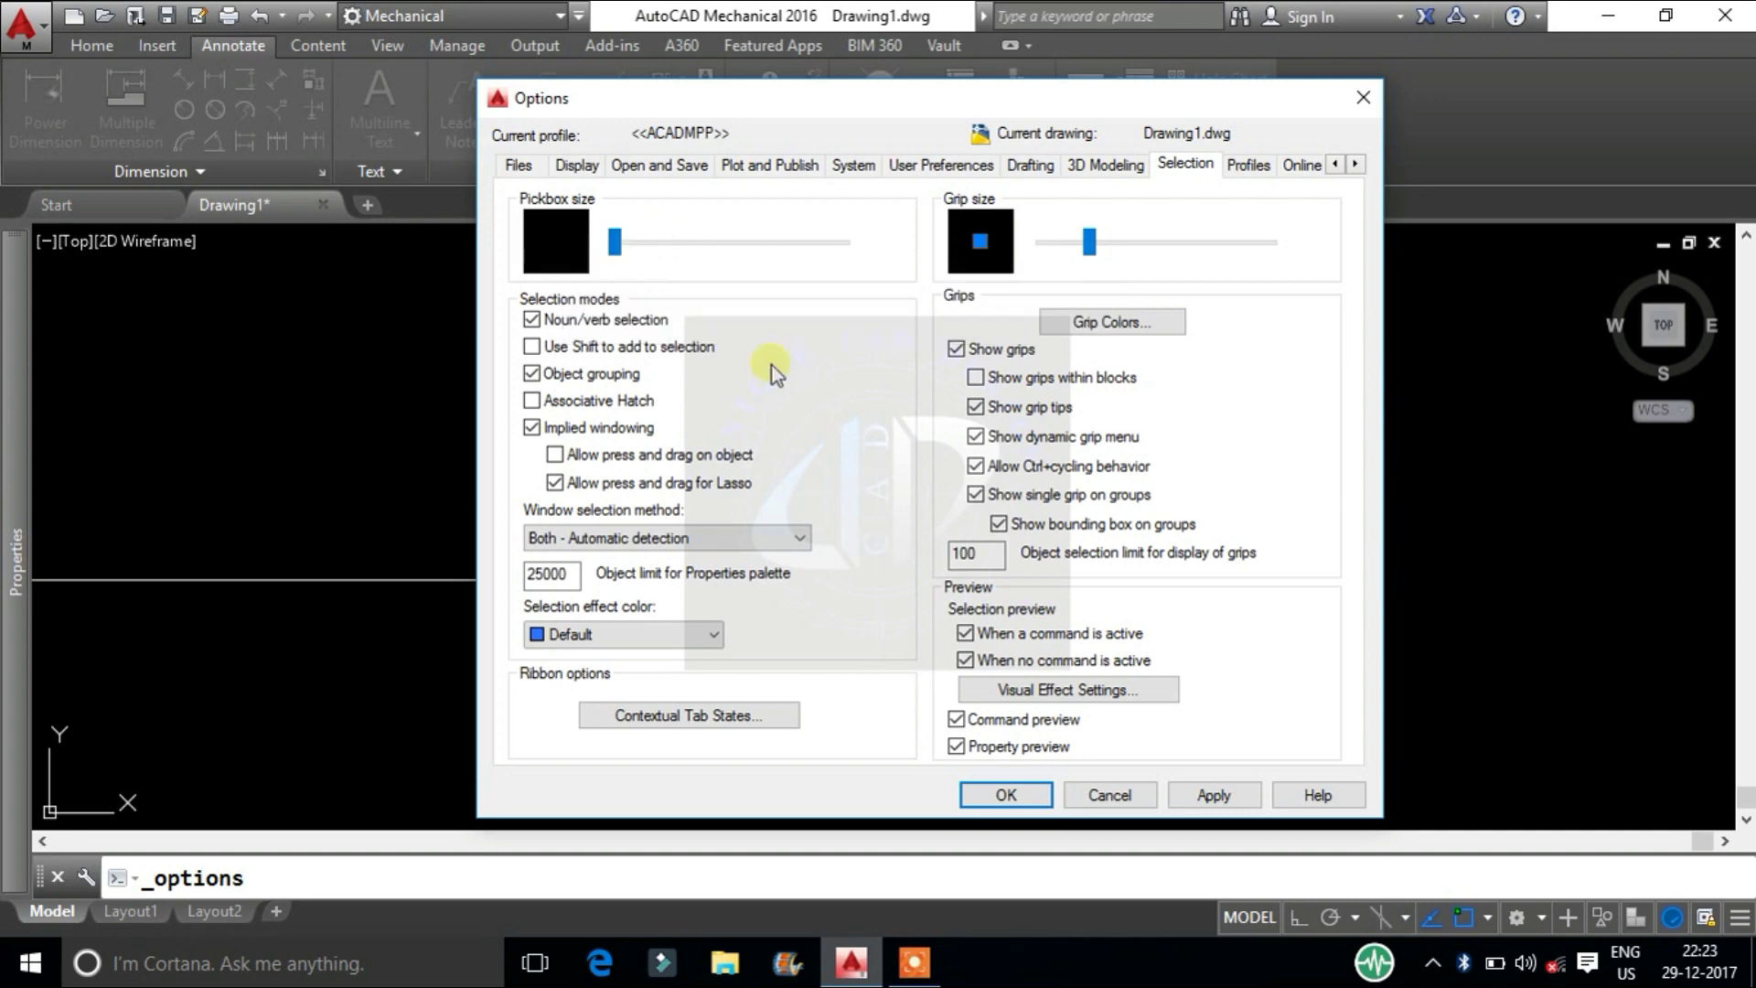
click(1016, 796)
key(Return)
Enlarge the pickbox to maximum and test it by selecting the rectangle
drag(714, 246, 842, 242)
click(1006, 795)
click(795, 498)
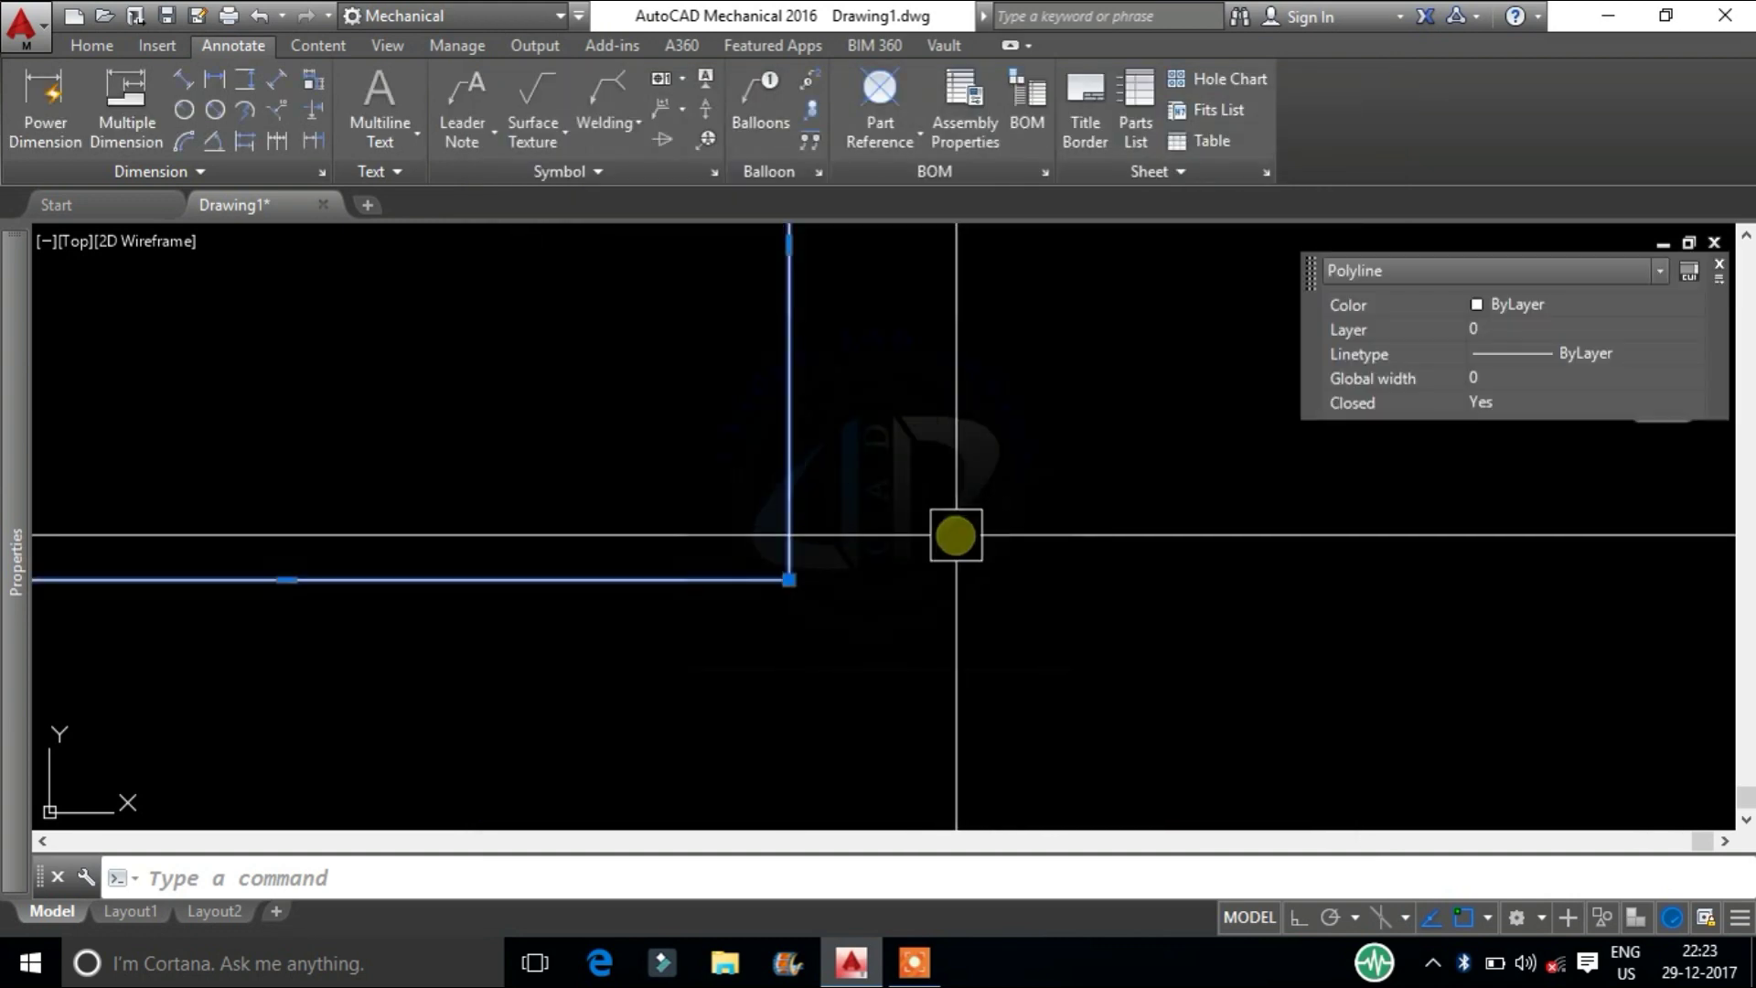
scroll(960, 528, down, 5)
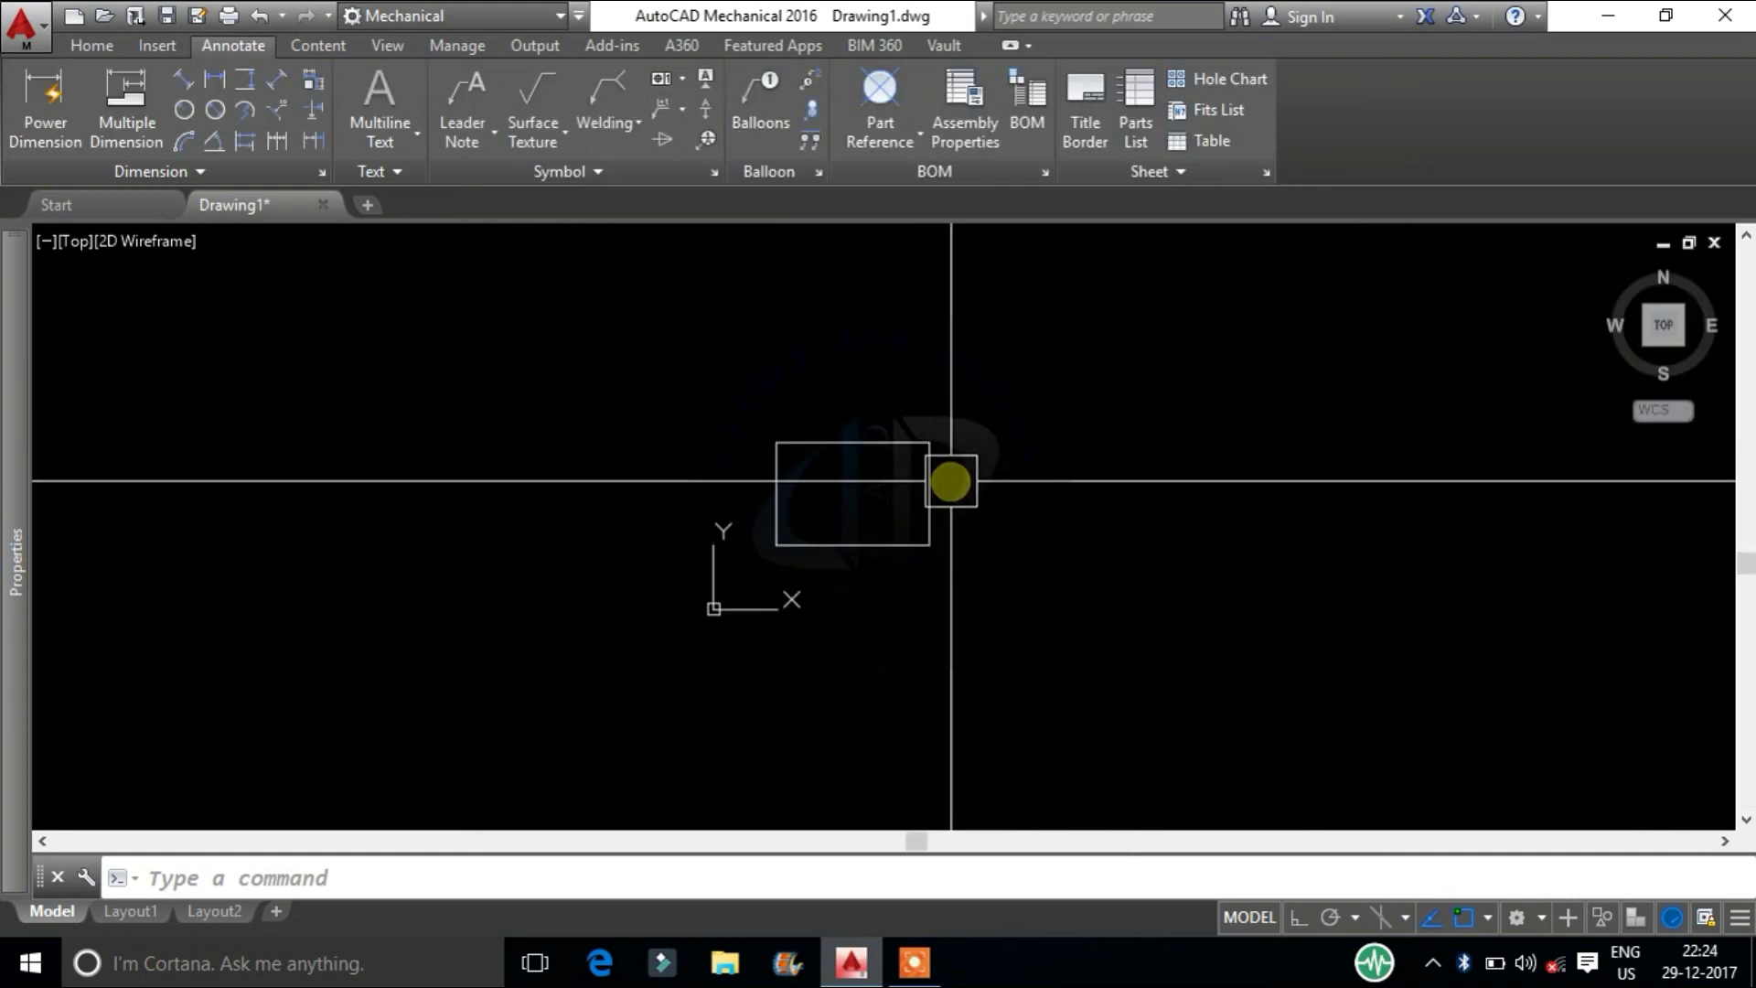
key(Return)
click(1006, 794)
click(948, 495)
key(Escape)
text(op)
Set the pickbox just below half size, apply it, and check it on the rectangle
key(Return)
drag(628, 260, 716, 255)
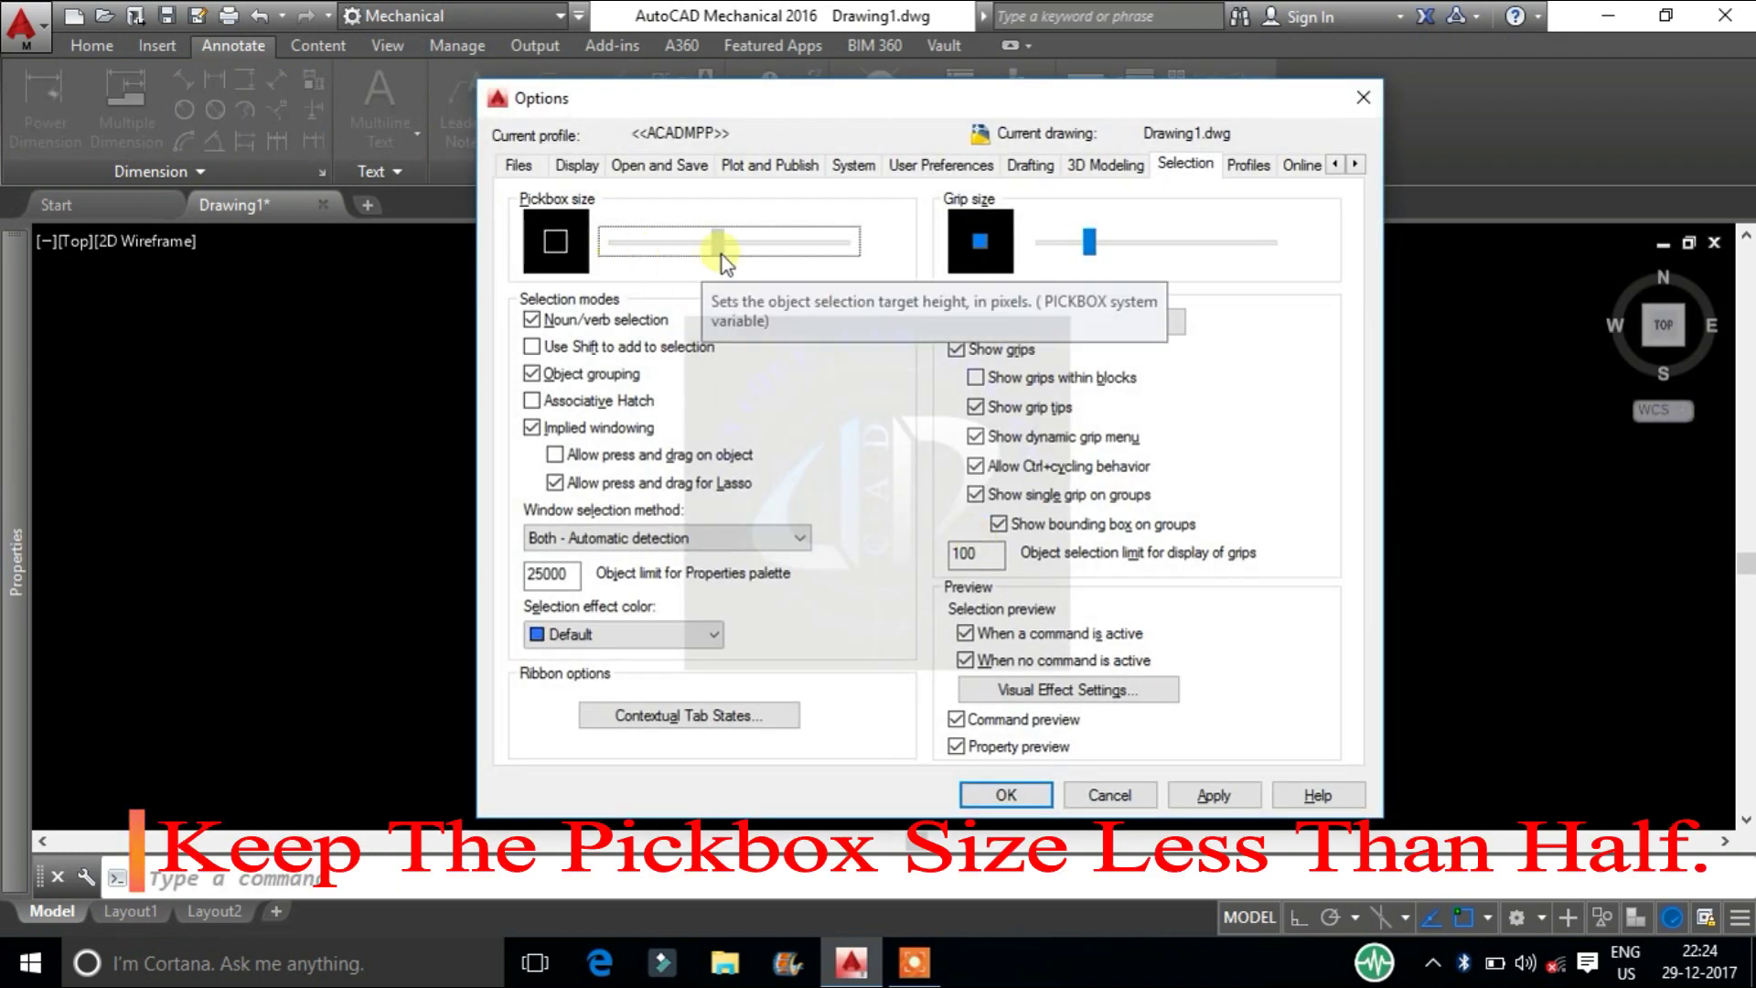
click(1203, 796)
click(1006, 795)
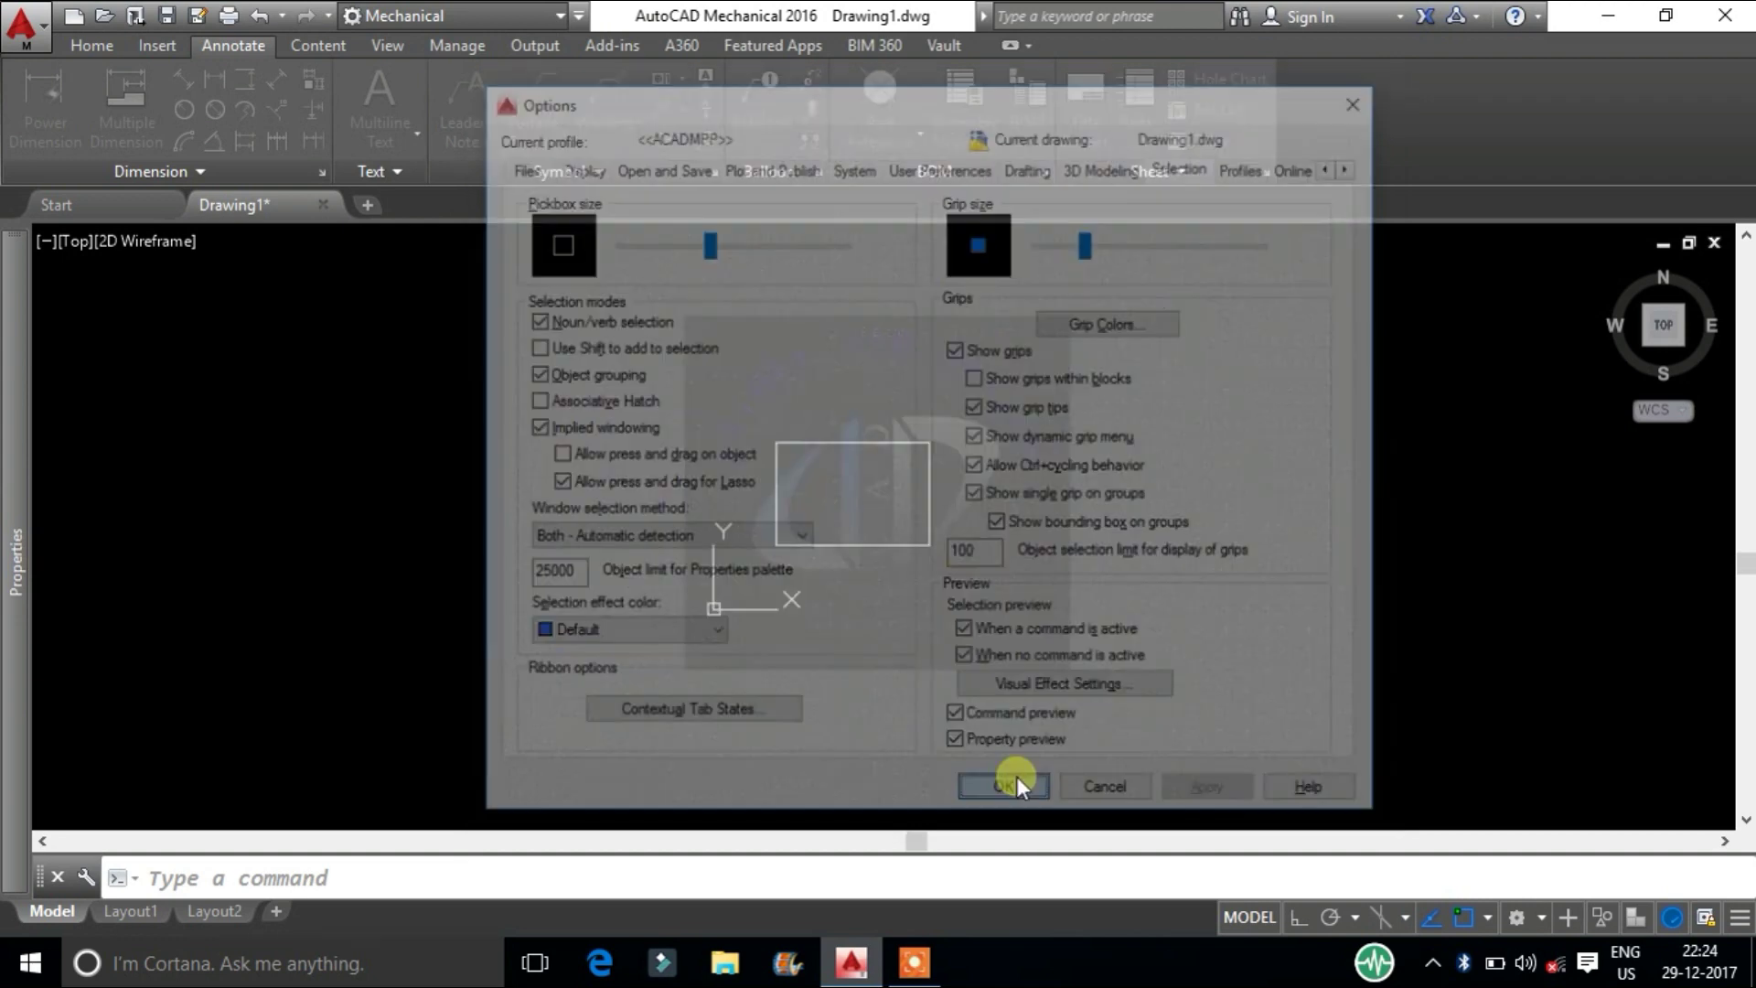
click(922, 486)
key(Escape)
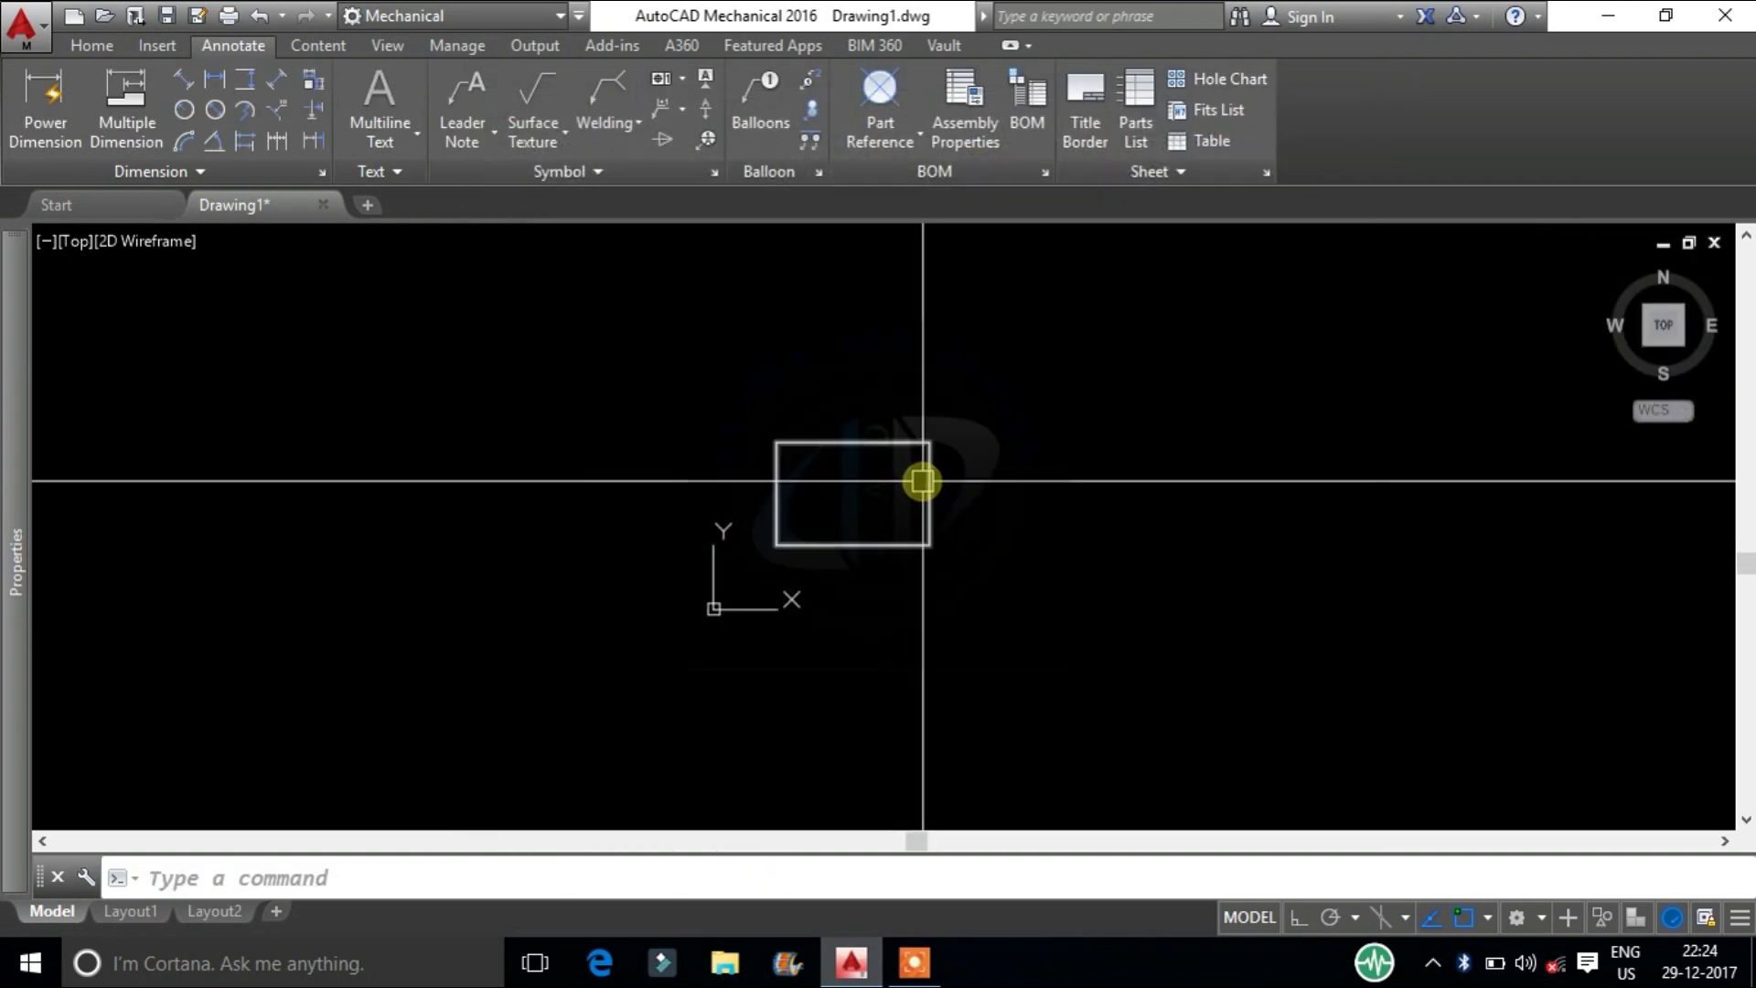
click(928, 480)
key(Escape)
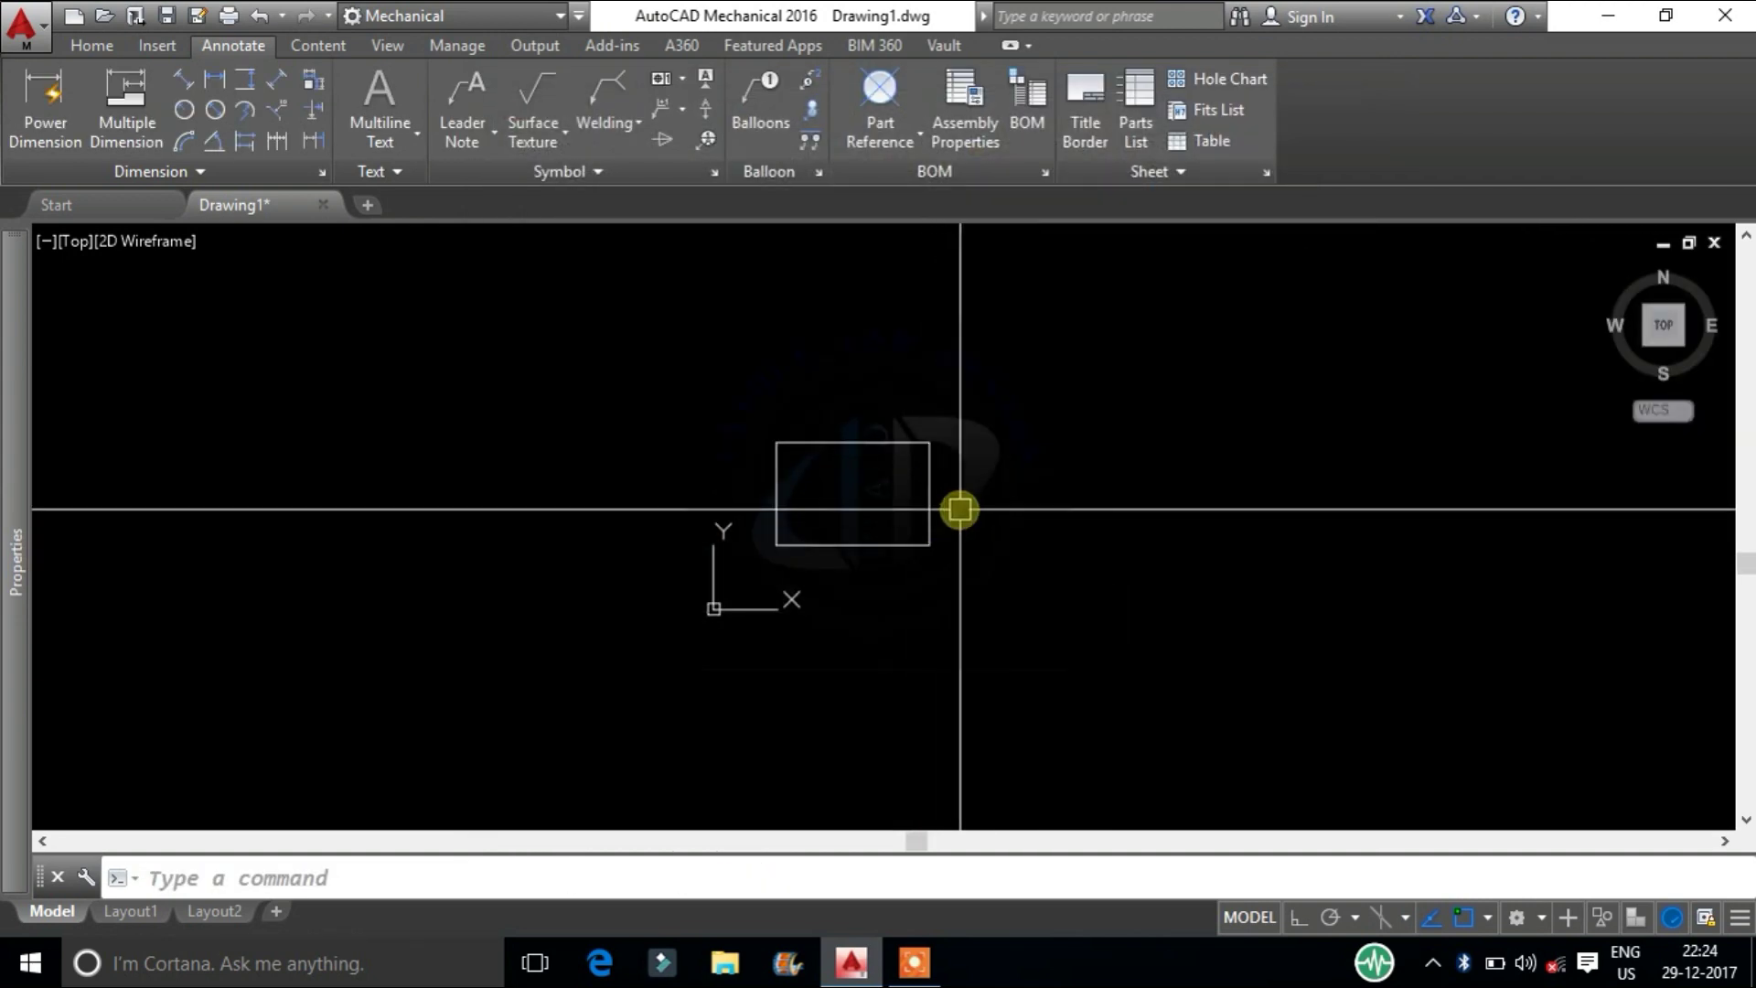
Set a small grip size and view the rectangle's grips
right_click(960, 511)
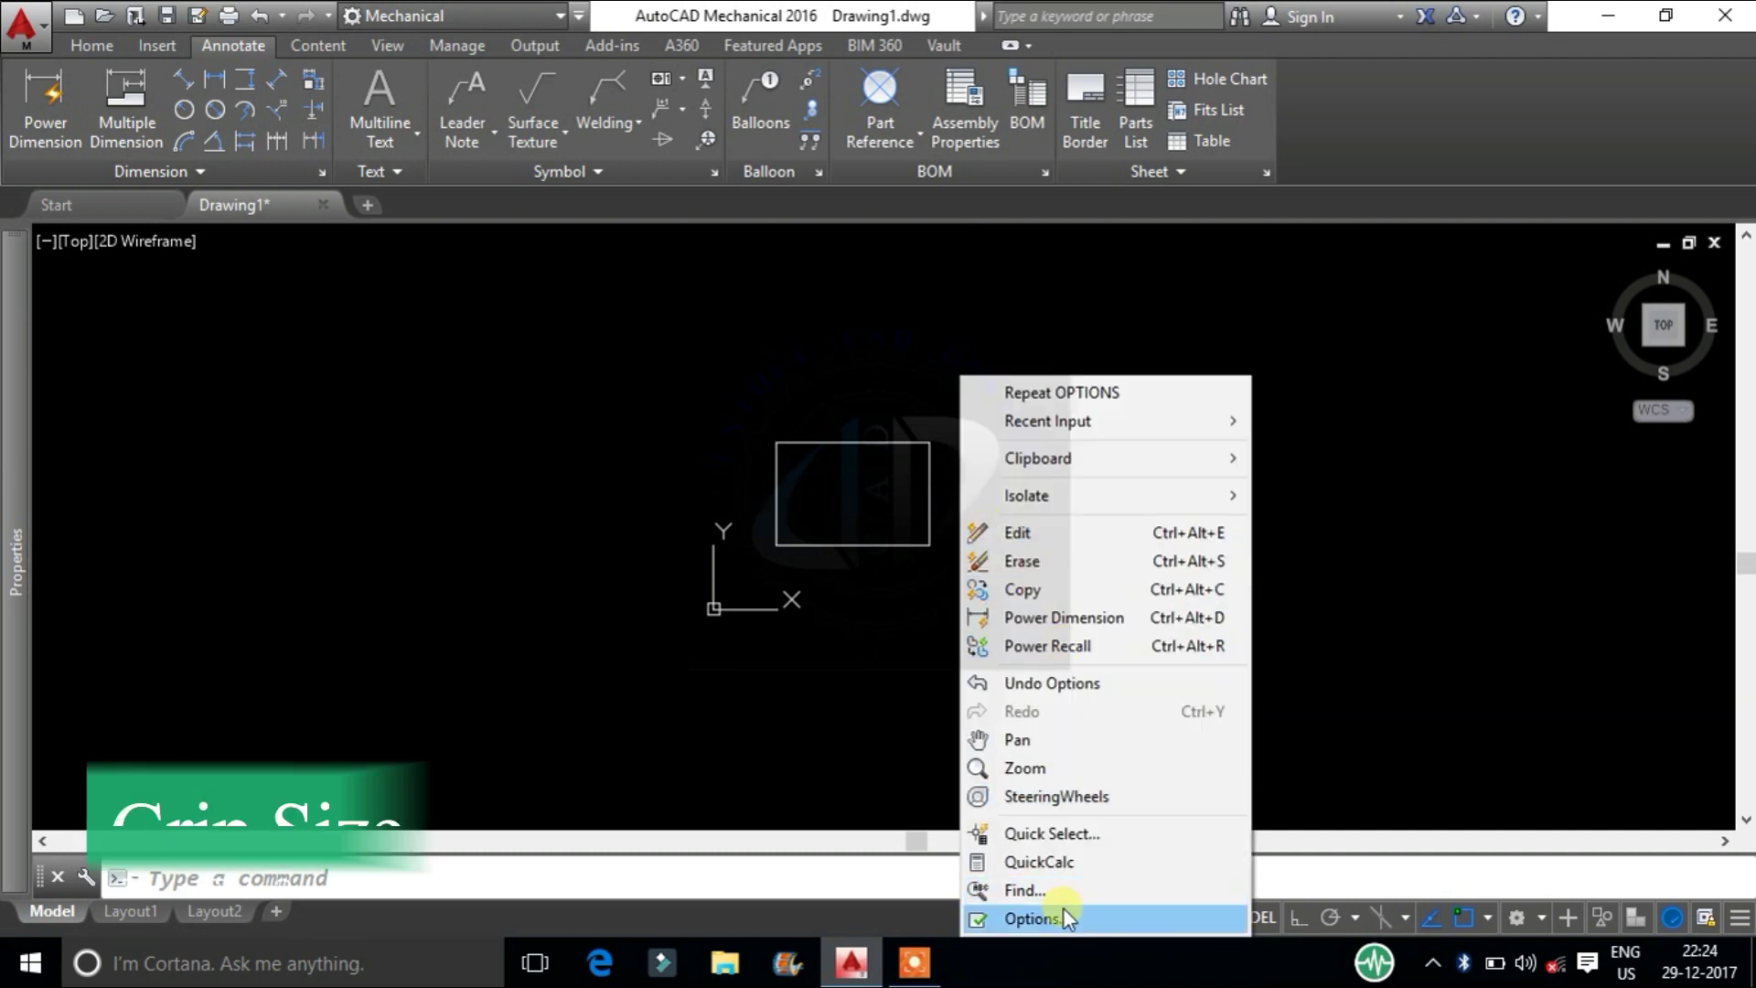
click(1064, 907)
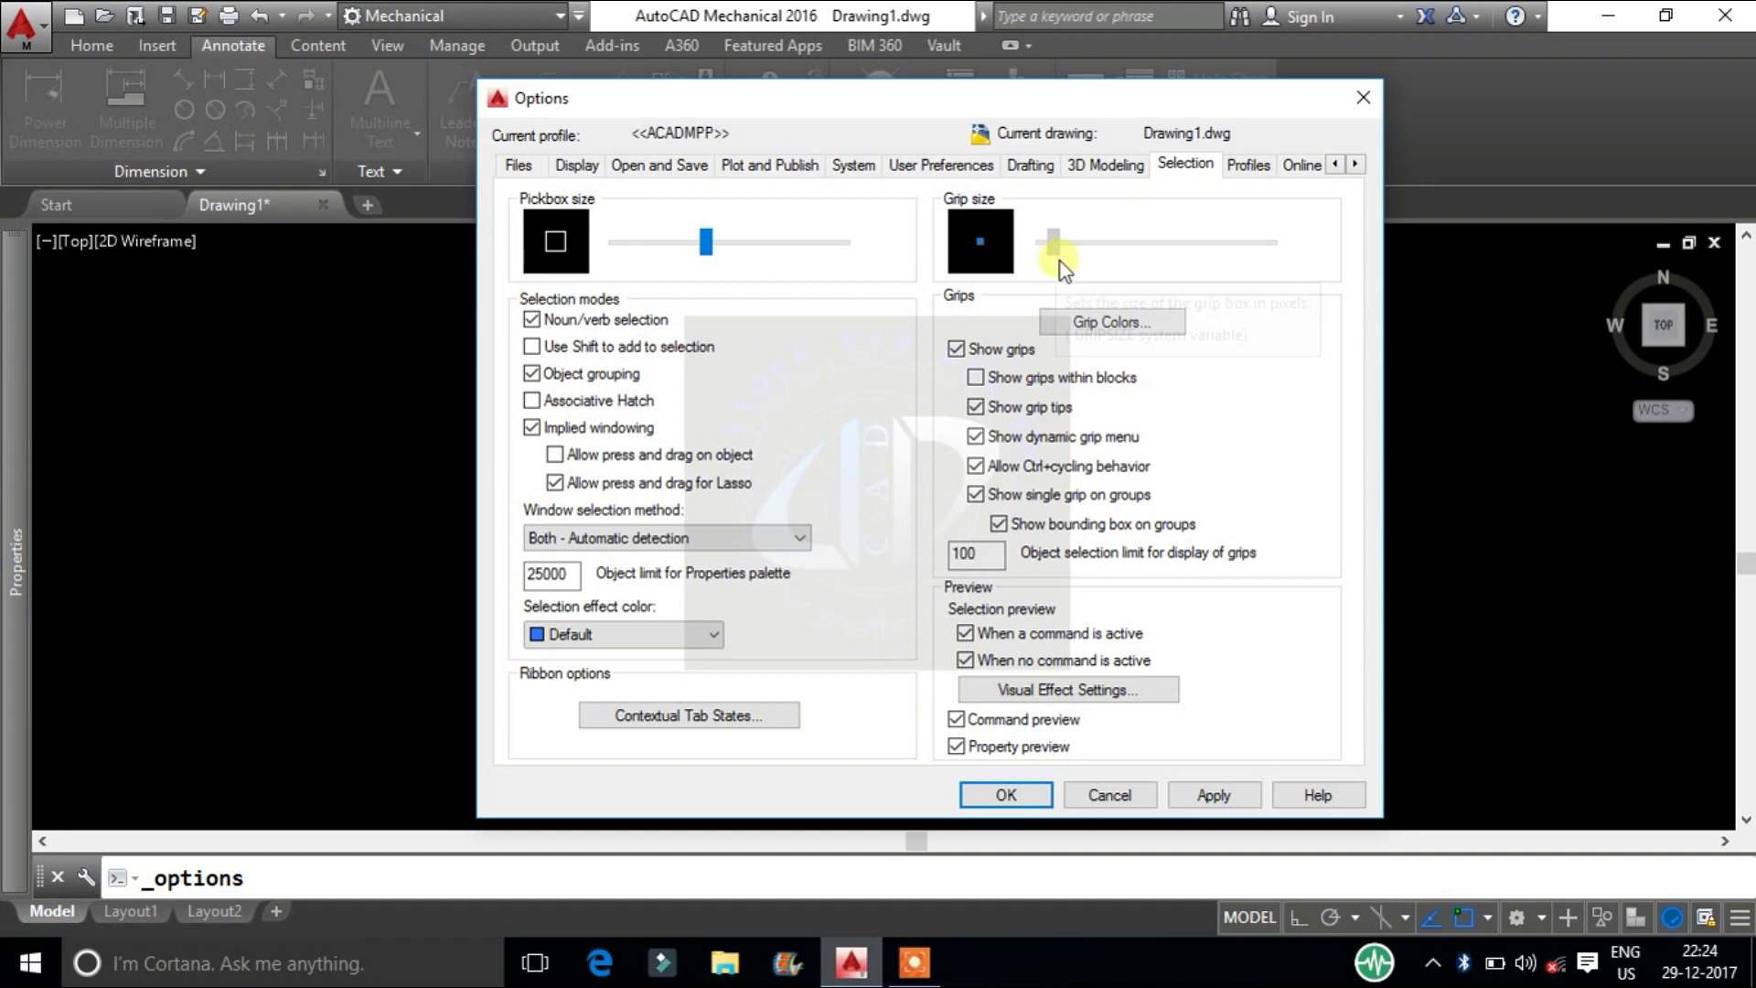
click(1005, 797)
click(926, 481)
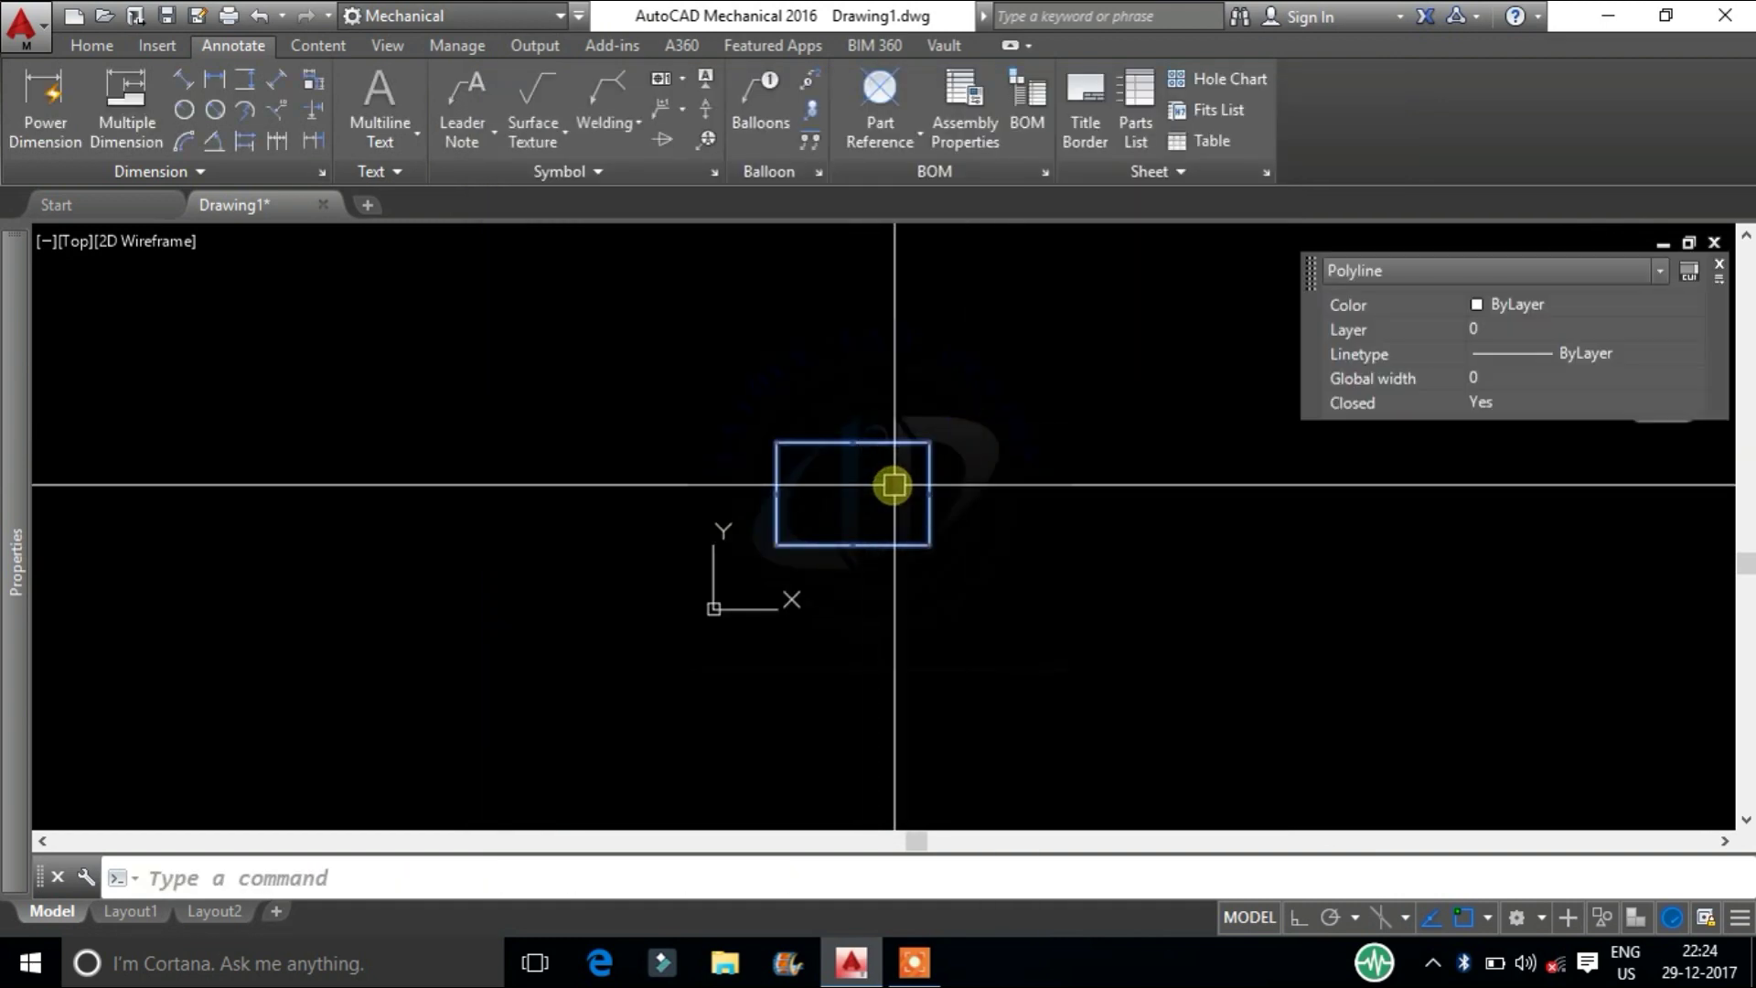
scroll(942, 396, up, 3)
scroll(1002, 484, down, 1)
key(Escape)
text(op)
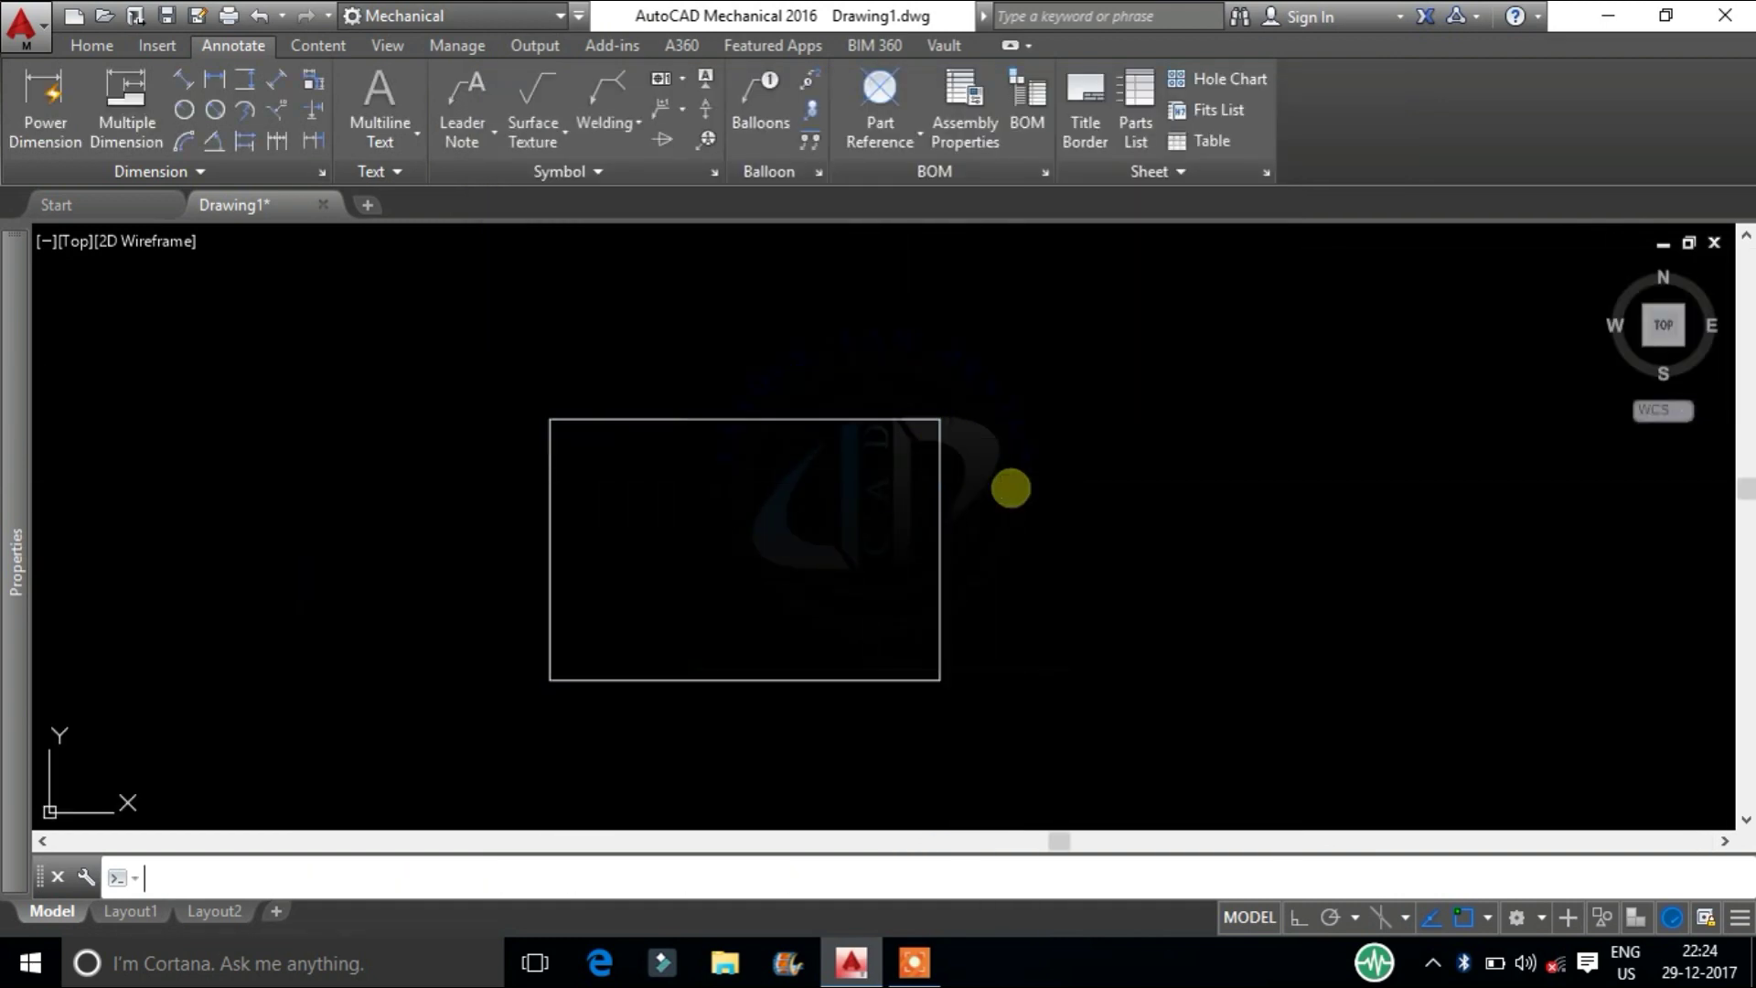
Enlarge the grips to maximum and check them on the rectangle
key(Return)
drag(1054, 243, 1268, 242)
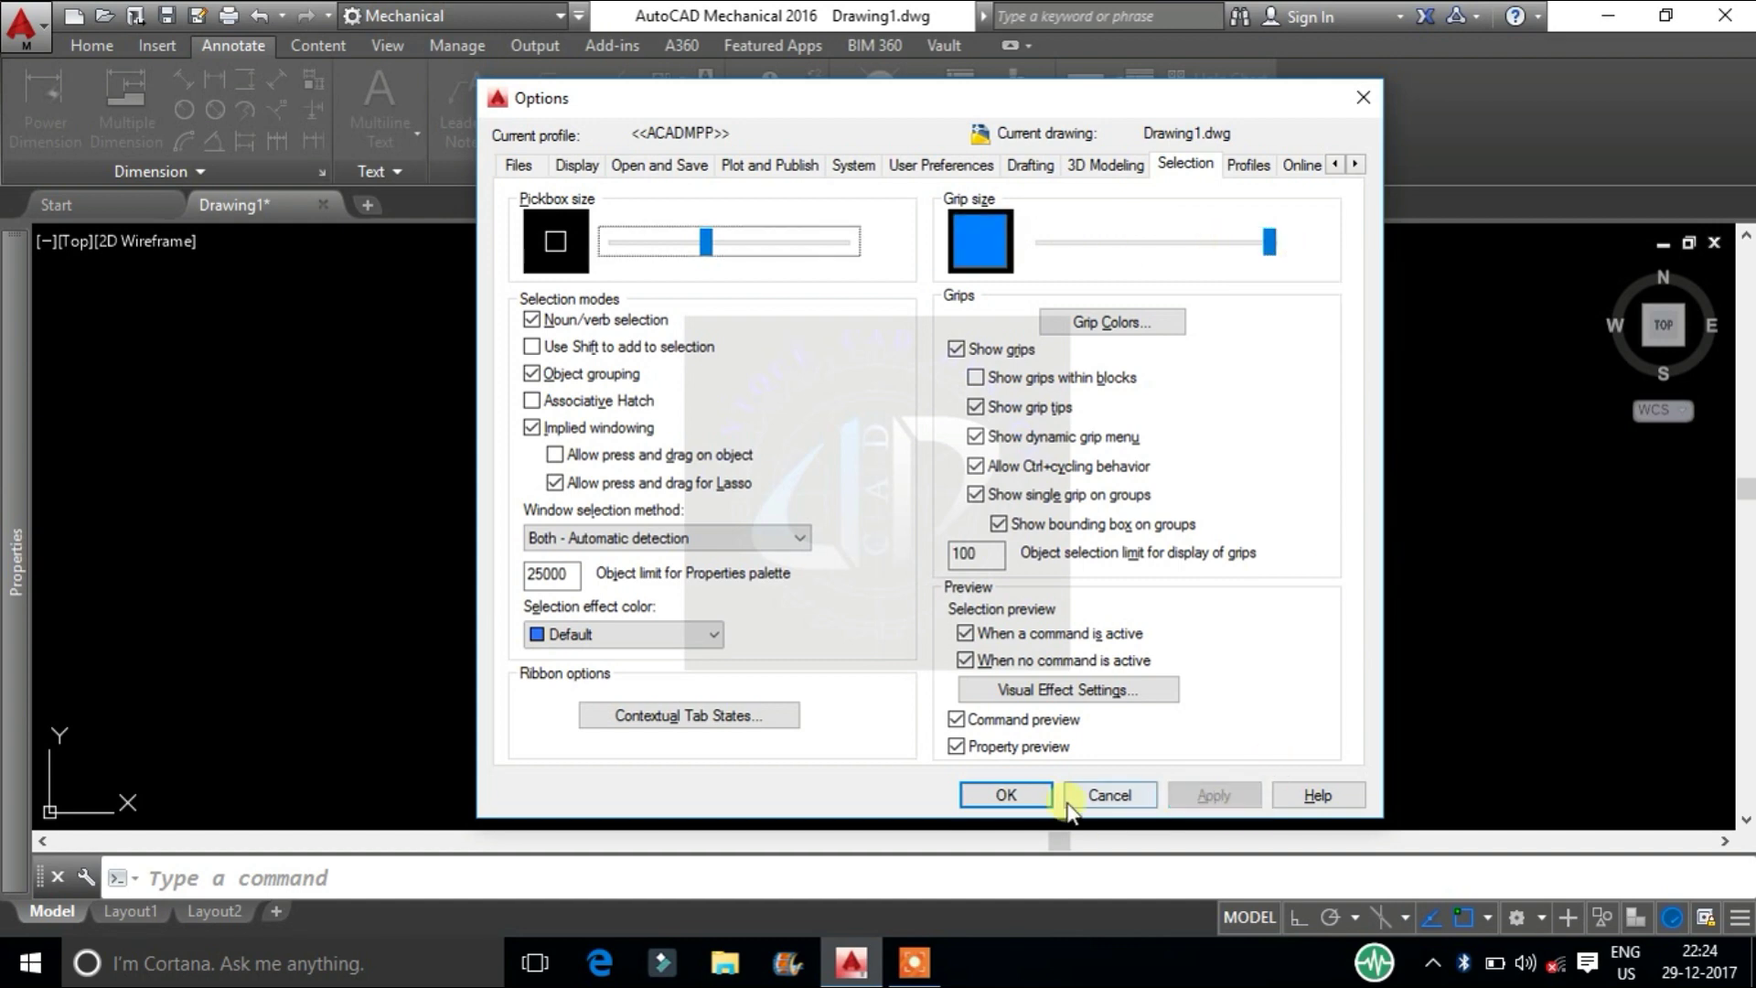
click(1009, 797)
click(940, 546)
key(Escape)
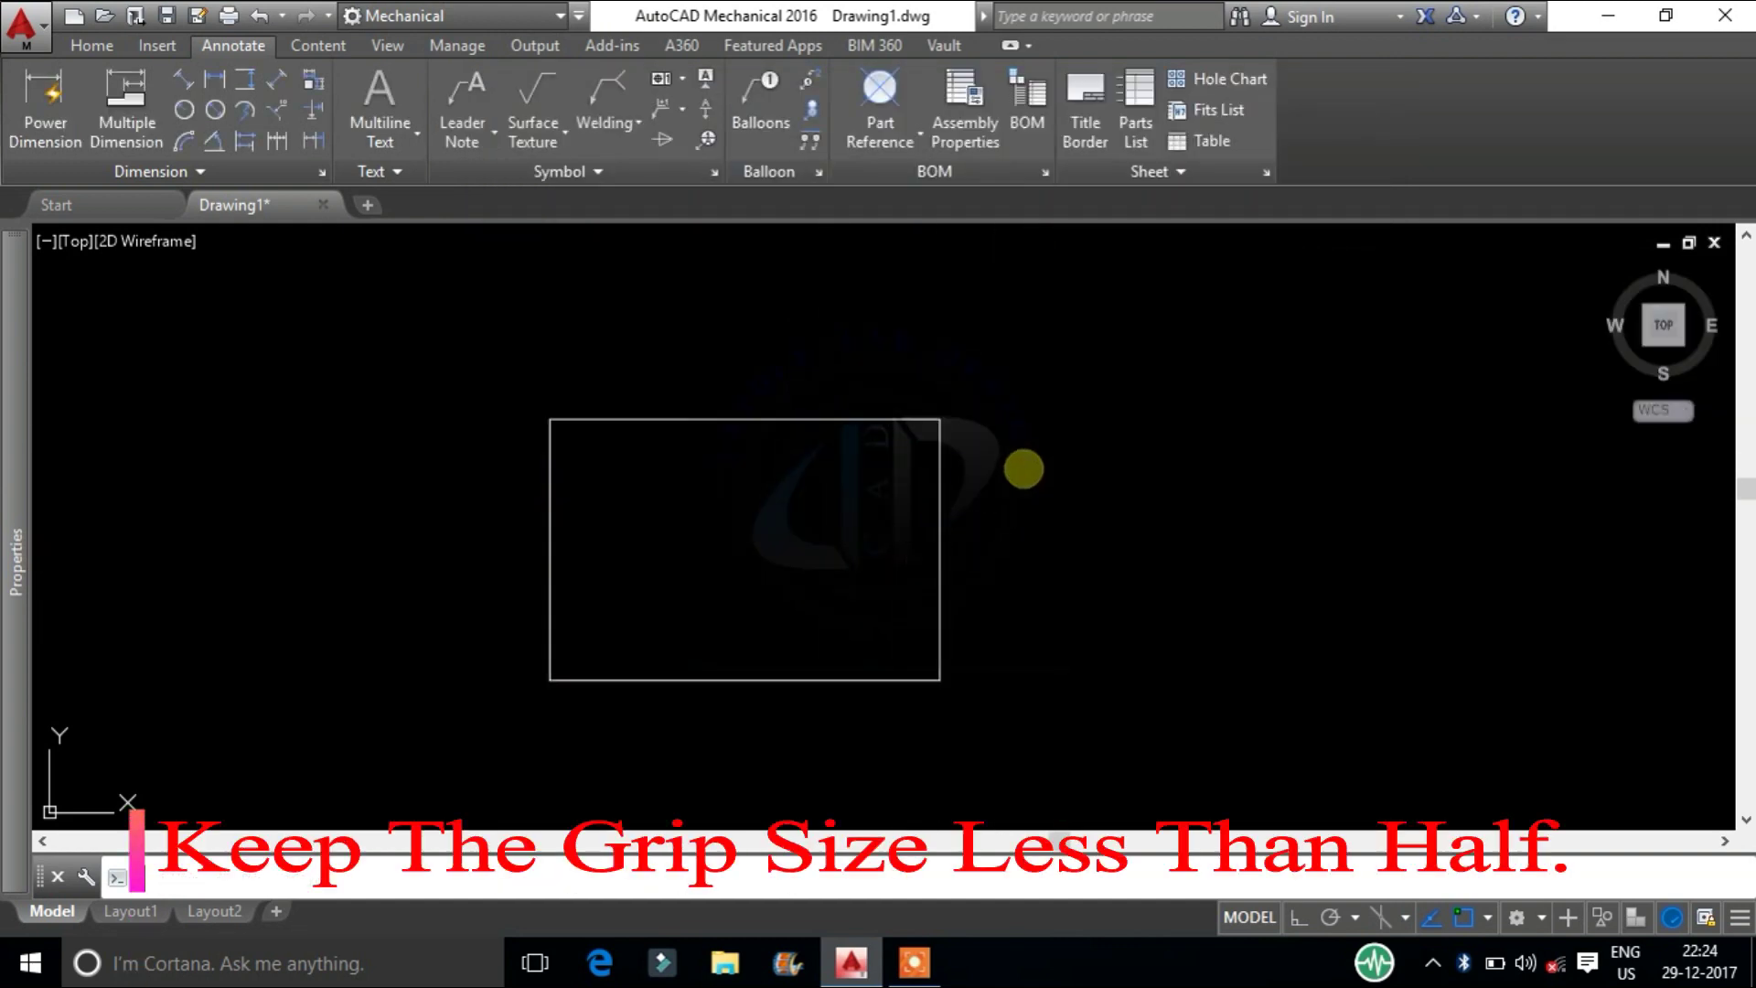
Reduce the grips below half size and check them by window-selecting the rectangle
key(Return)
drag(1145, 257, 1098, 254)
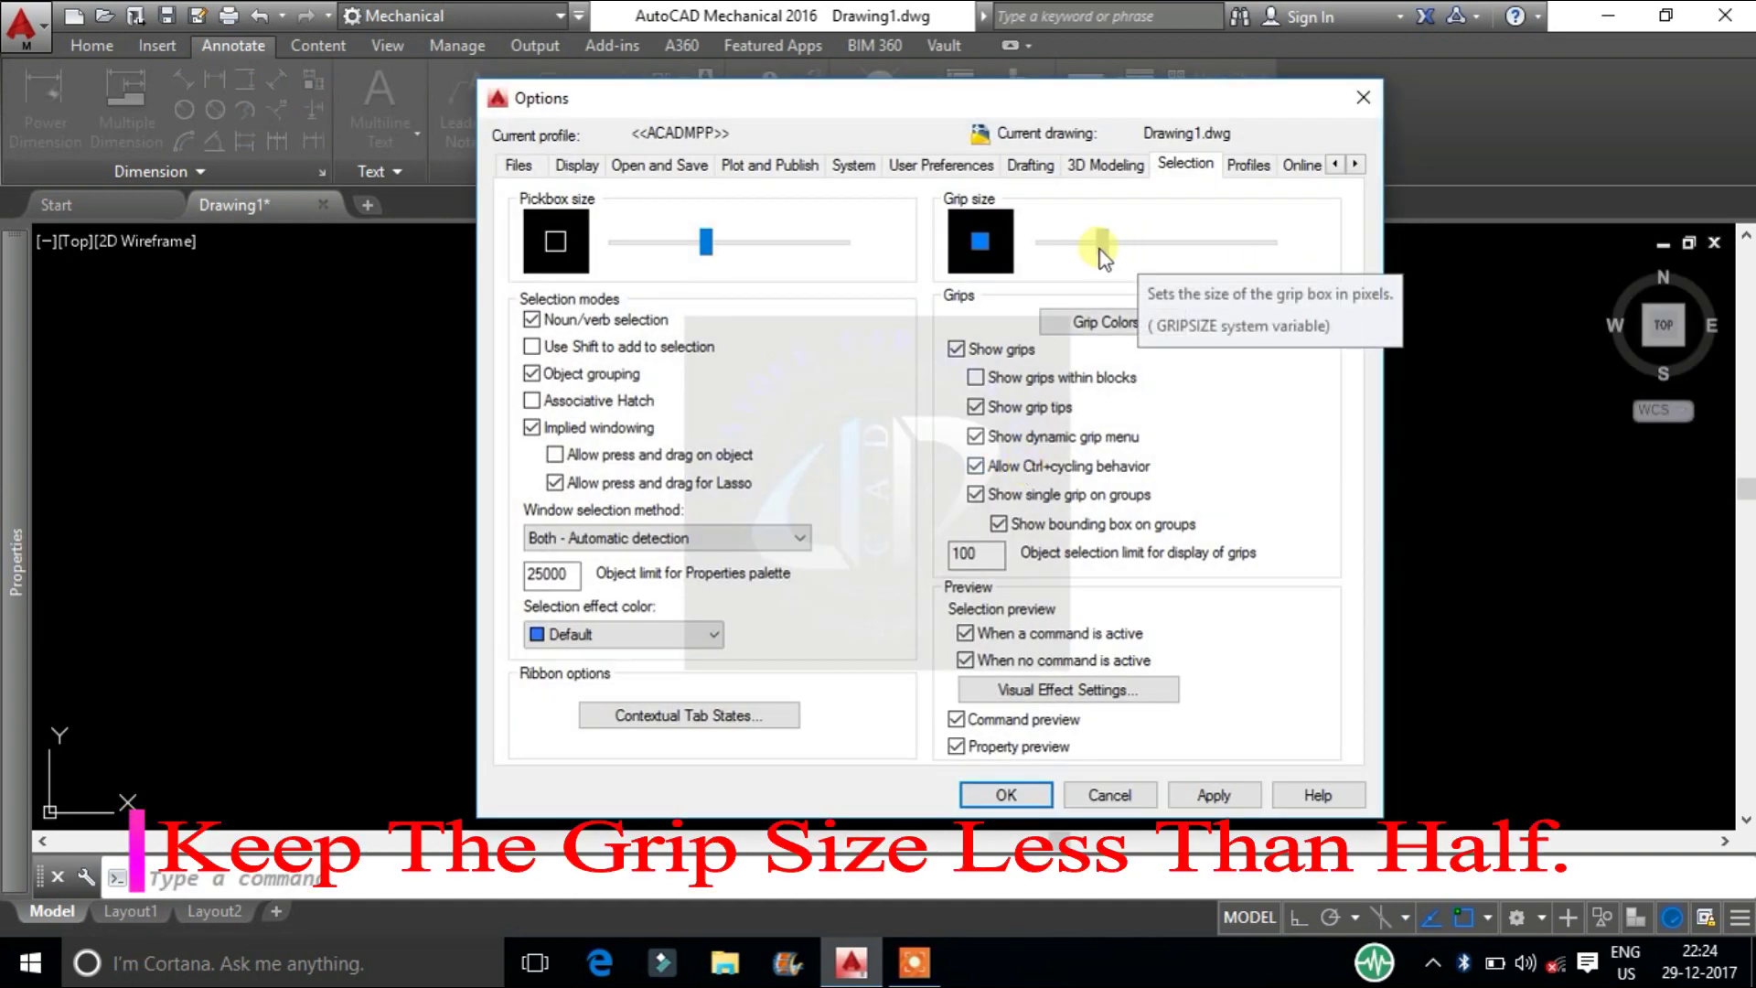
click(1002, 794)
click(988, 431)
click(870, 513)
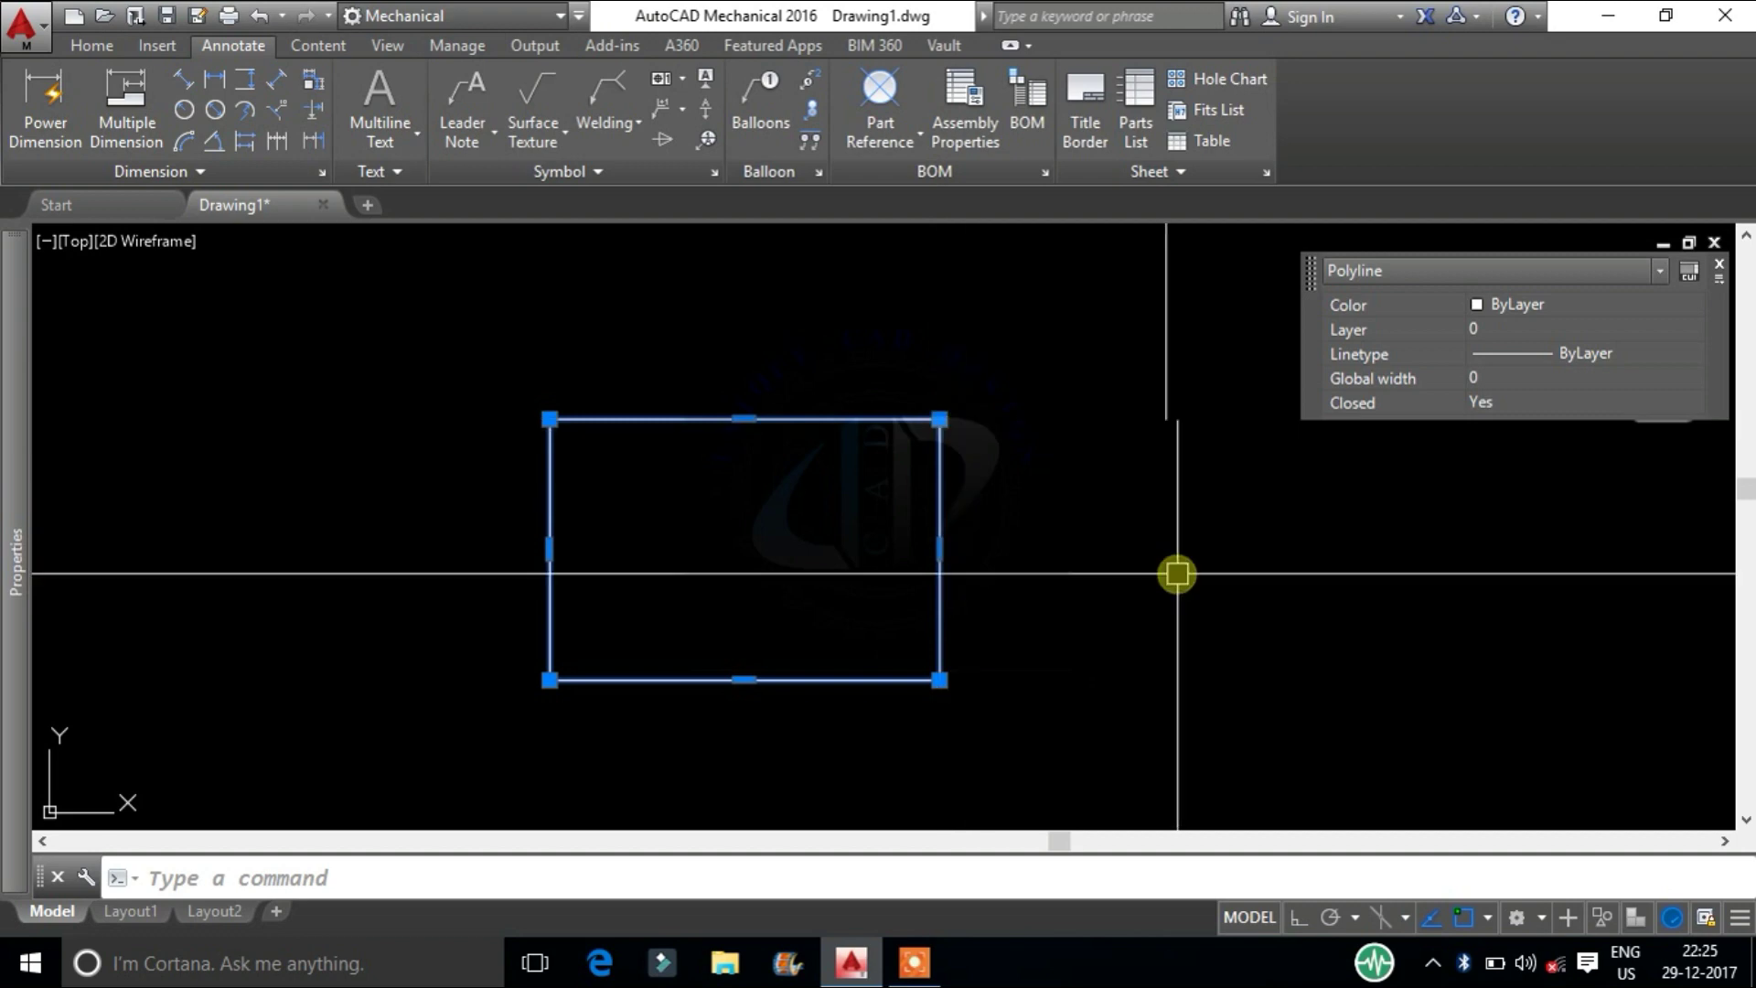
key(Escape)
Confirm crosshair size 100 and nudge the AutoSnap marker slightly, keeping it under half
right_click(1055, 522)
click(1138, 925)
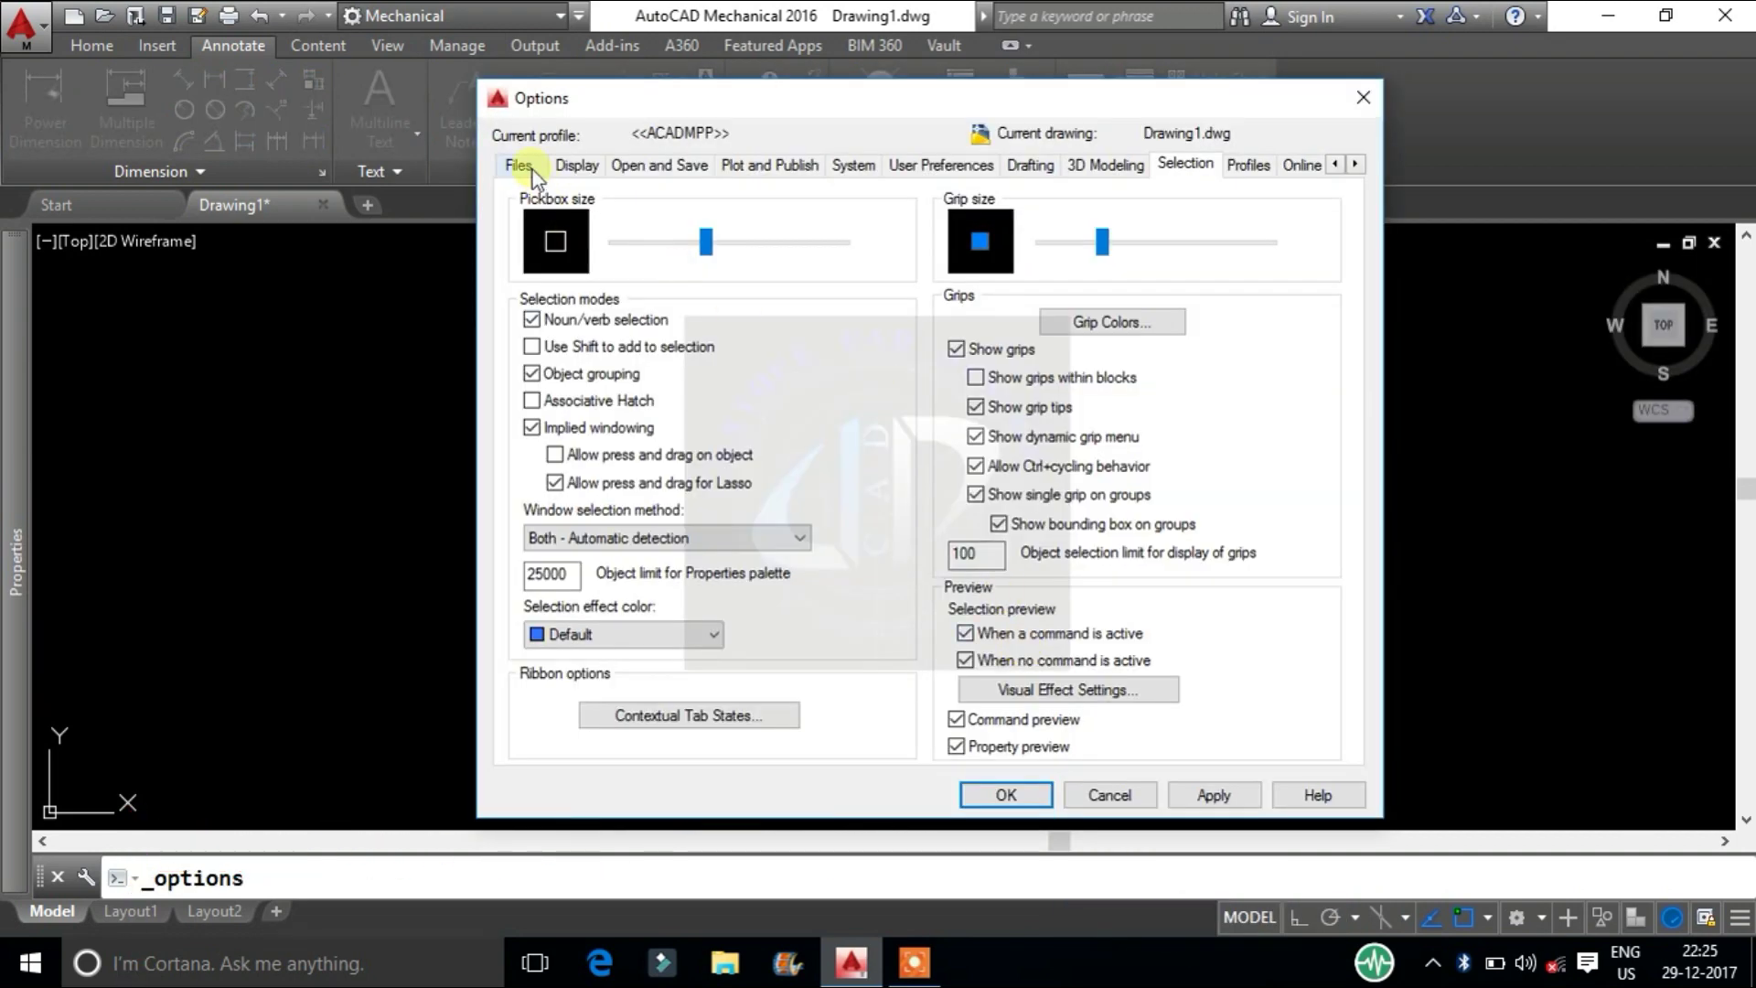
click(520, 164)
click(576, 165)
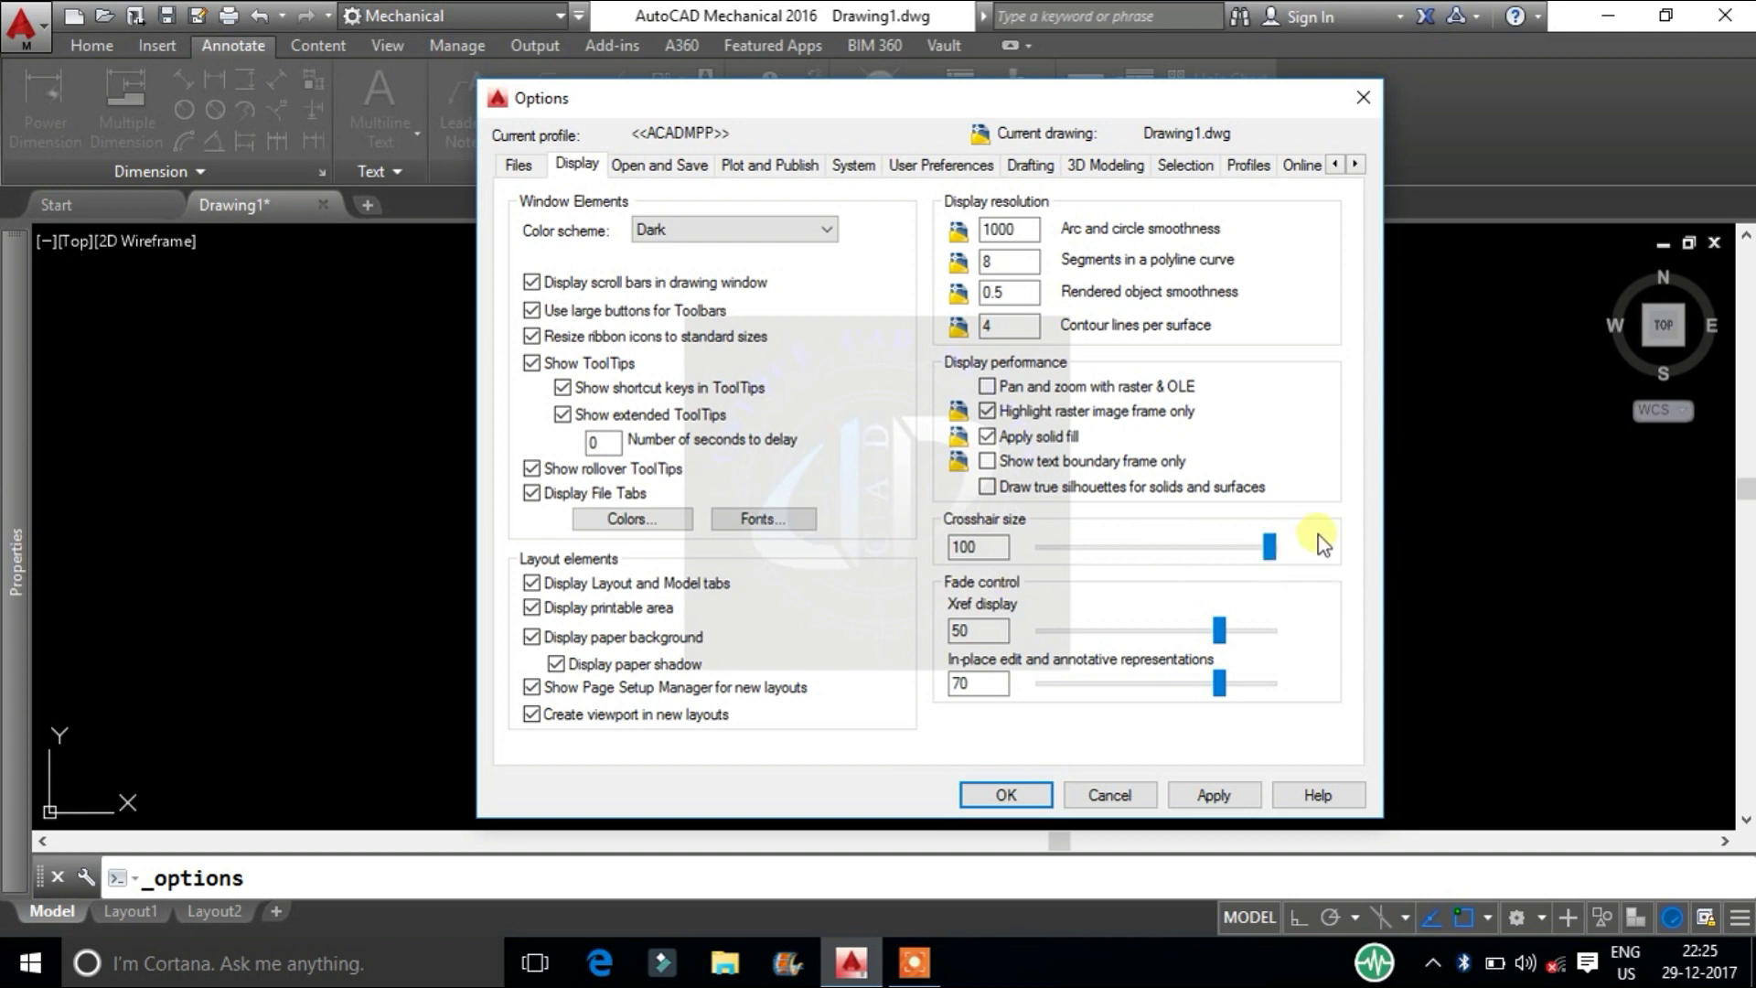
click(1029, 165)
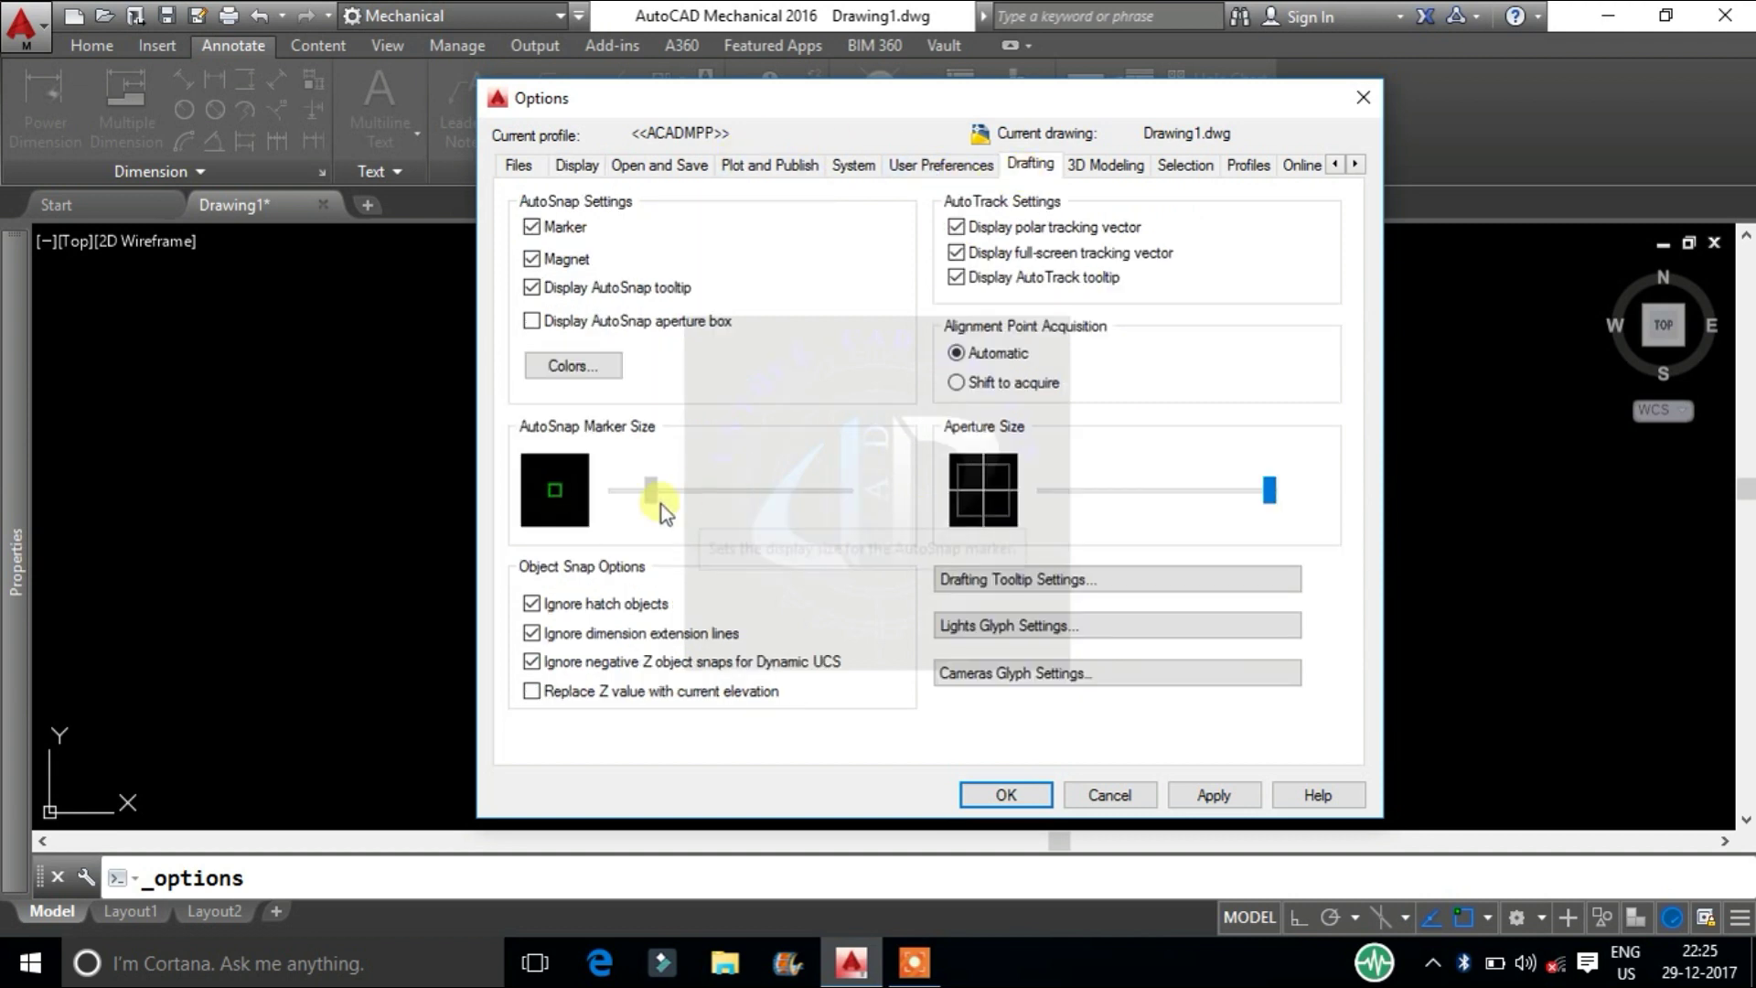
mouse_move(692, 495)
mouse_down()
mouse_move(731, 496)
mouse_move(701, 498)
mouse_up()
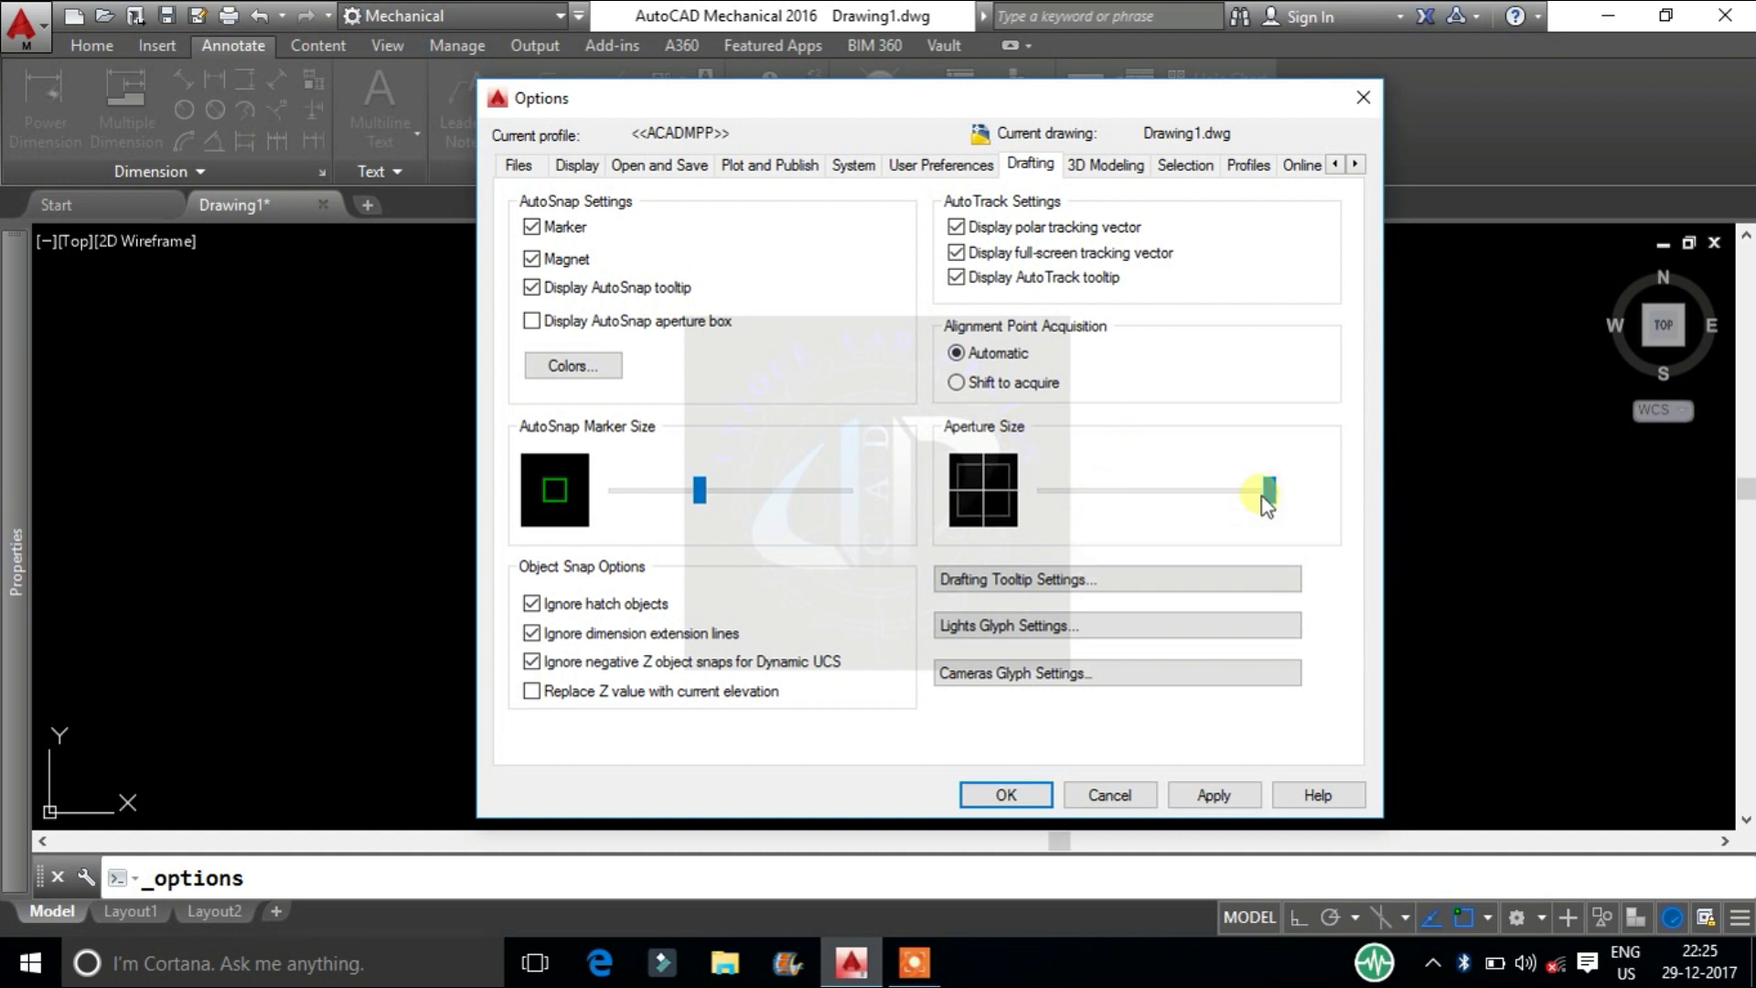
Shrink the pickbox back below half and save the settings with OK
click(1095, 170)
click(1183, 164)
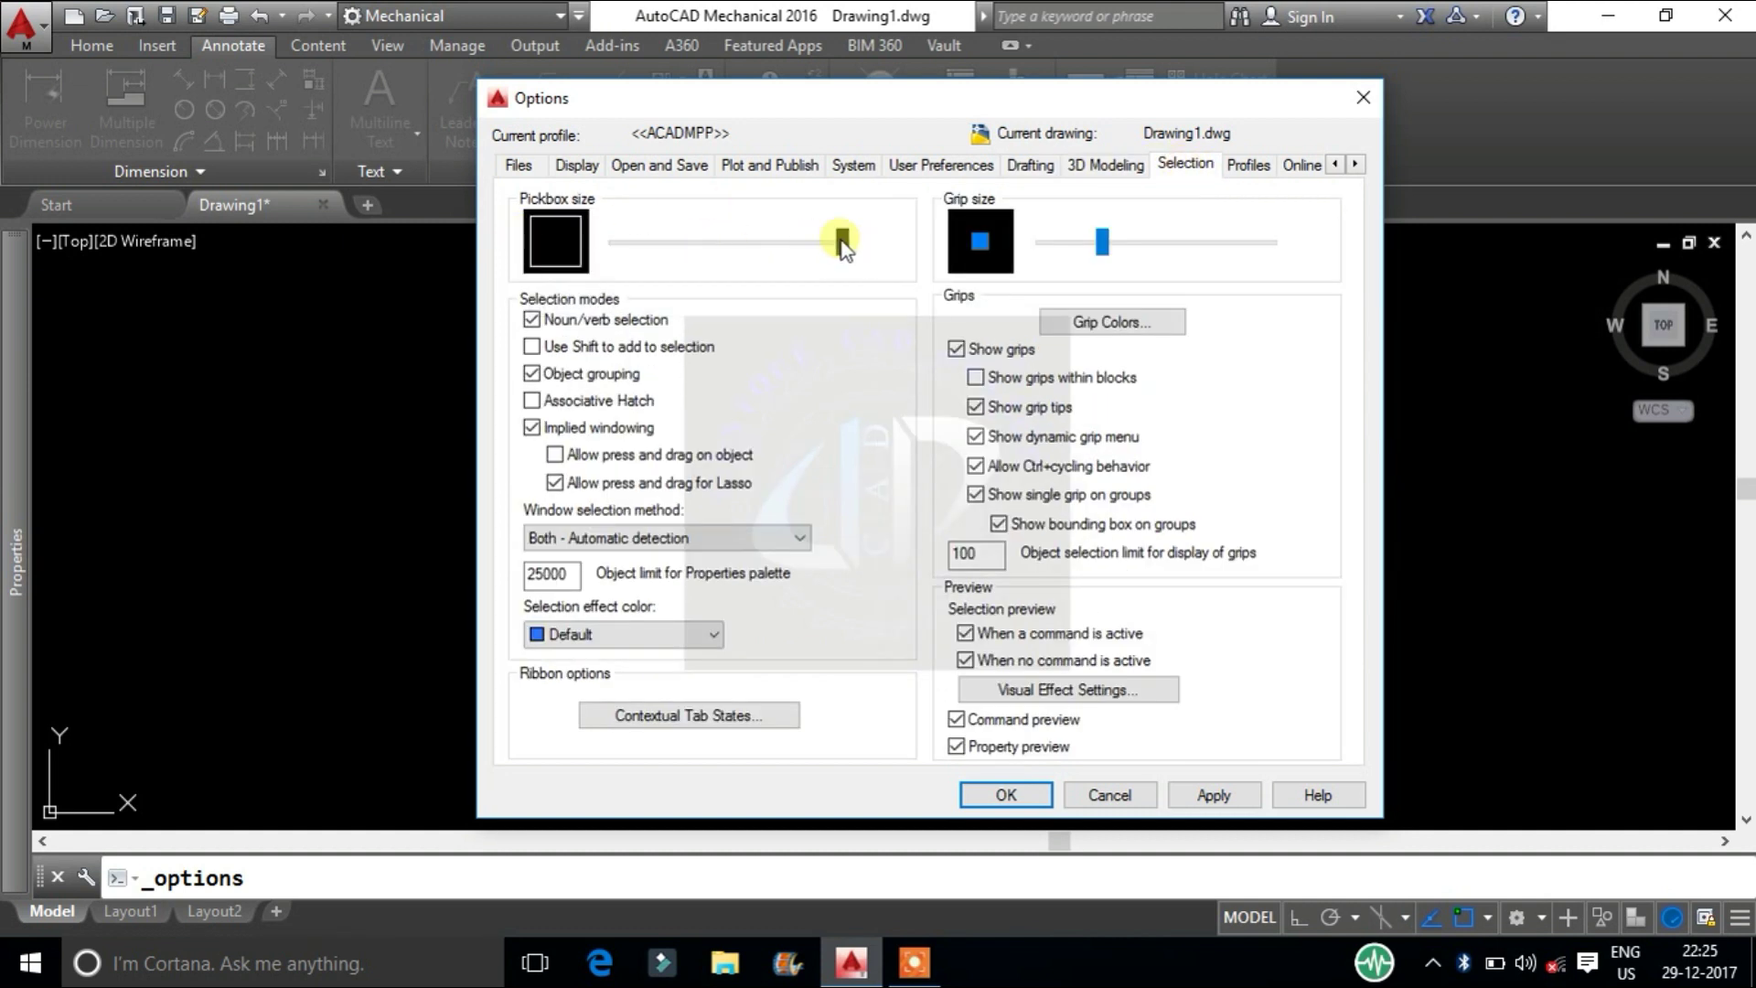
drag(720, 249, 692, 246)
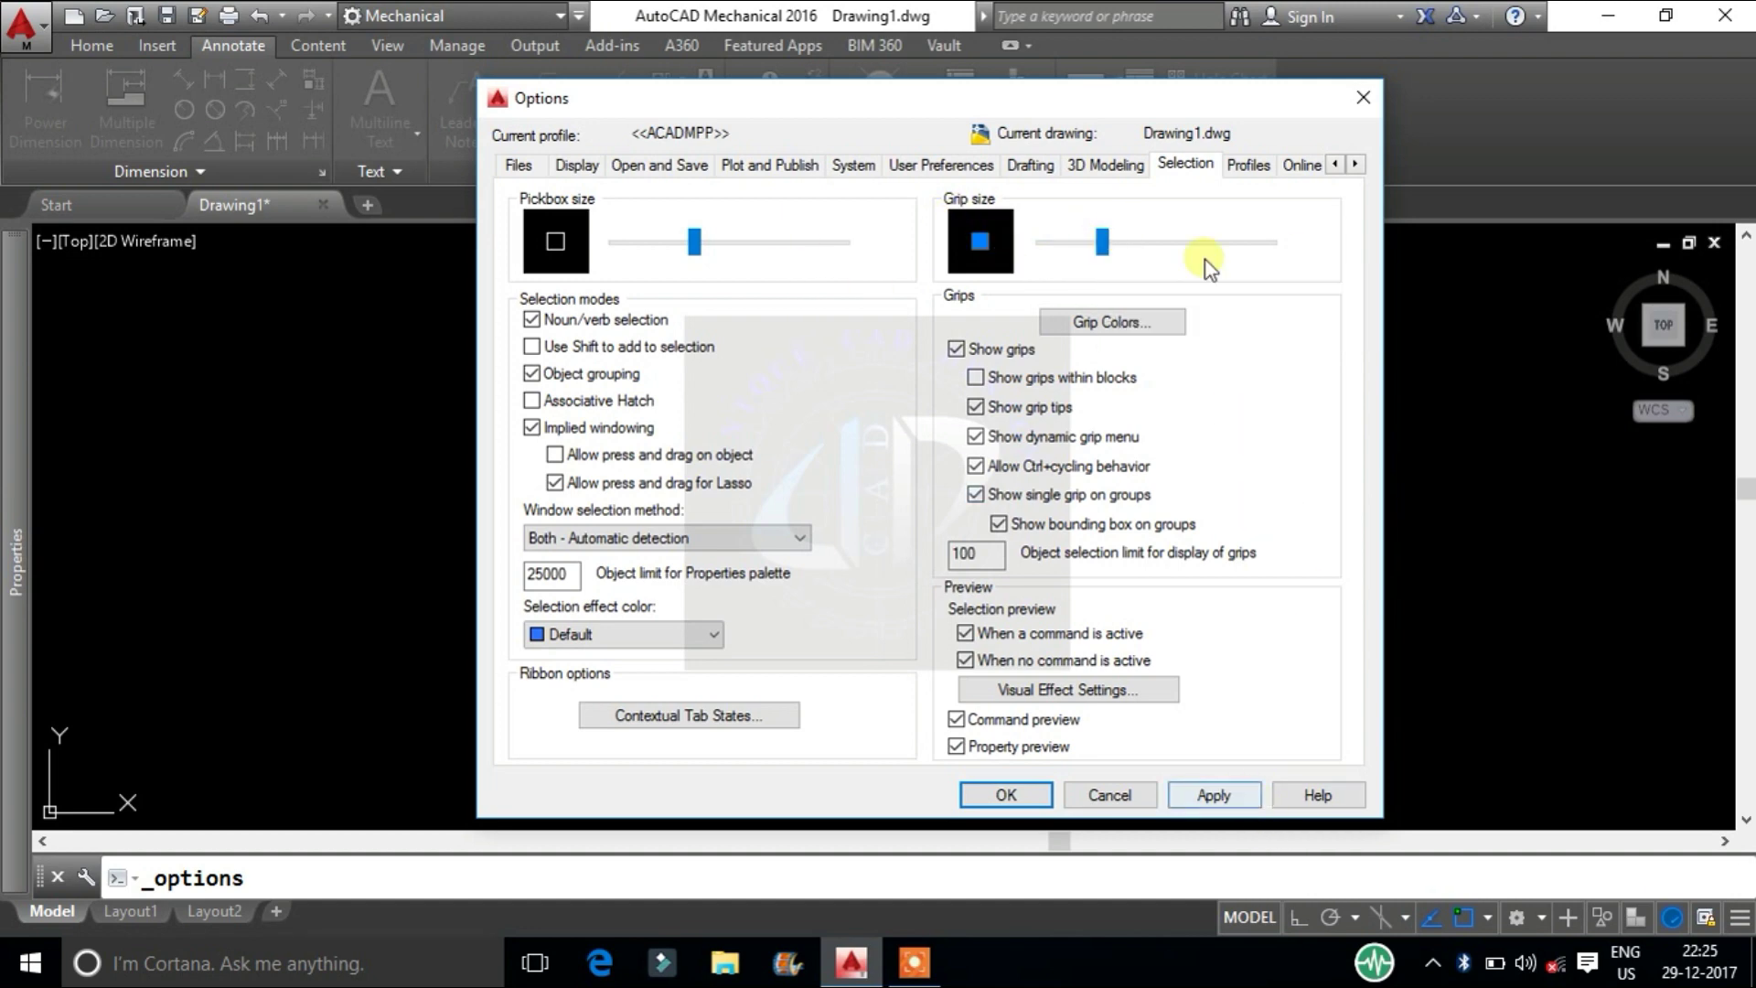
click(1006, 795)
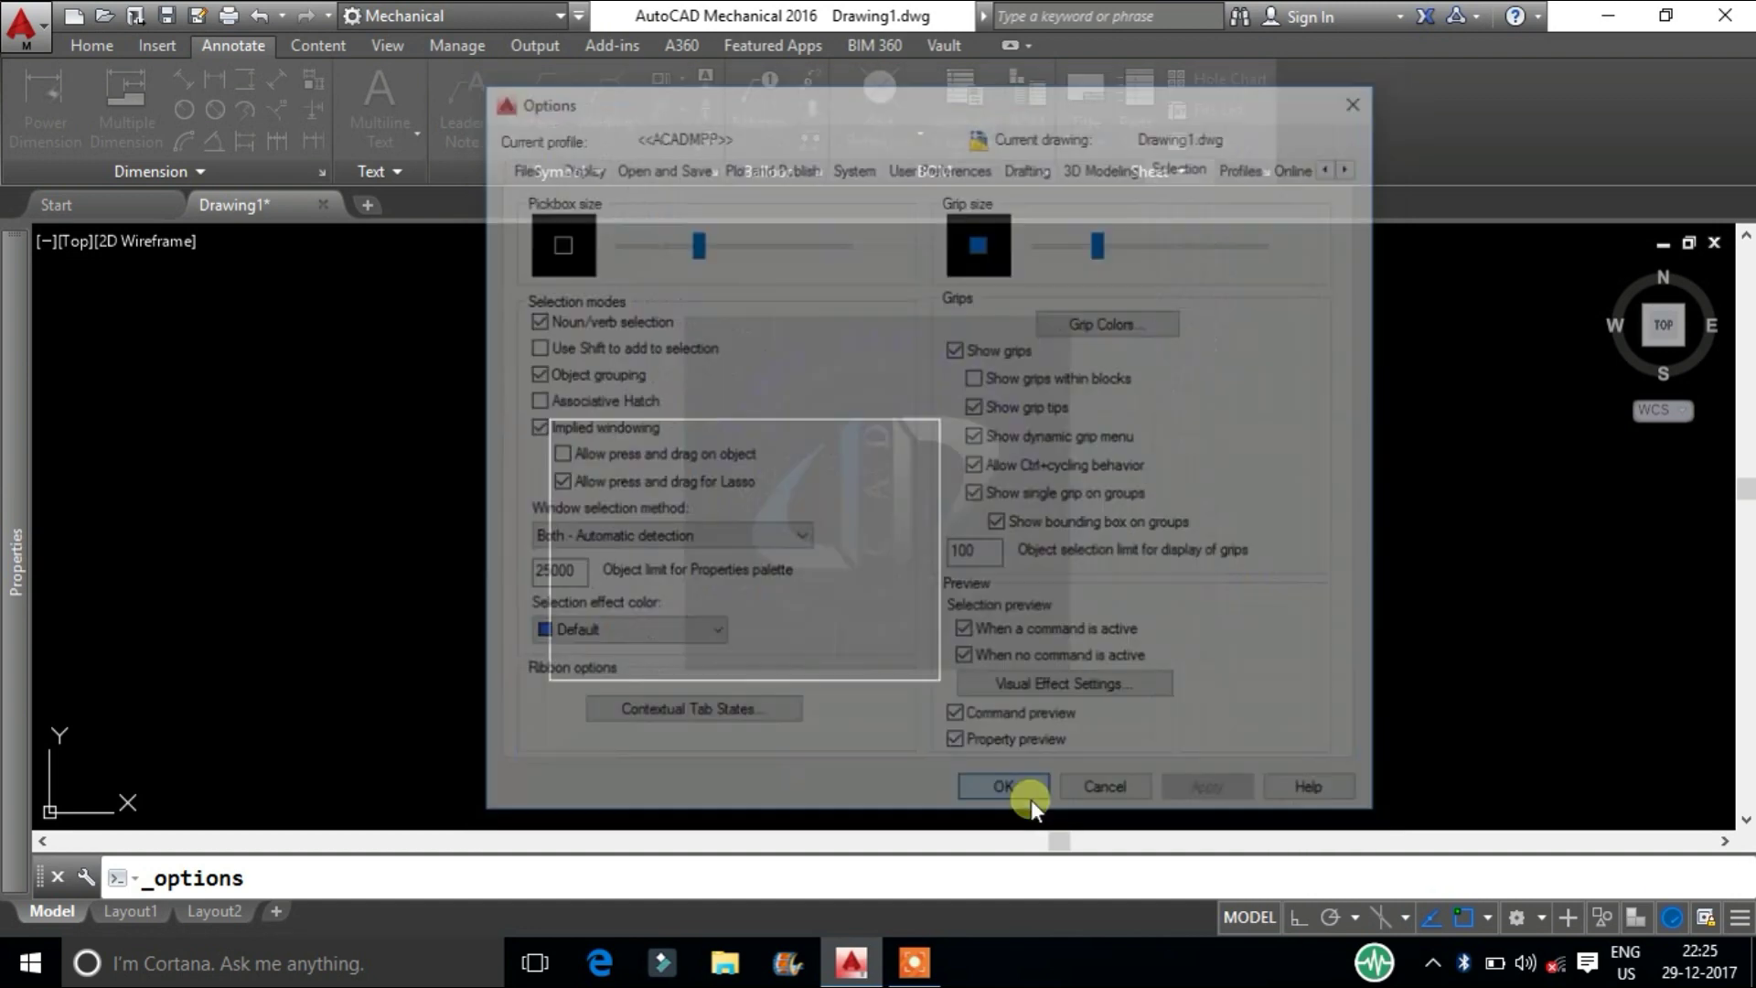